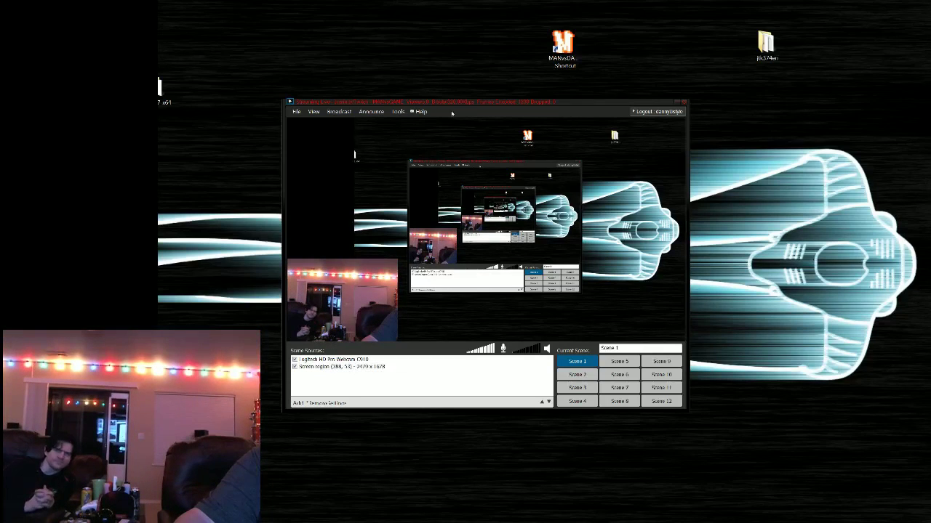
Move the XSplit Broadcaster window toward the lower-left corner to uncover the desktop
drag(462, 107, 217, 219)
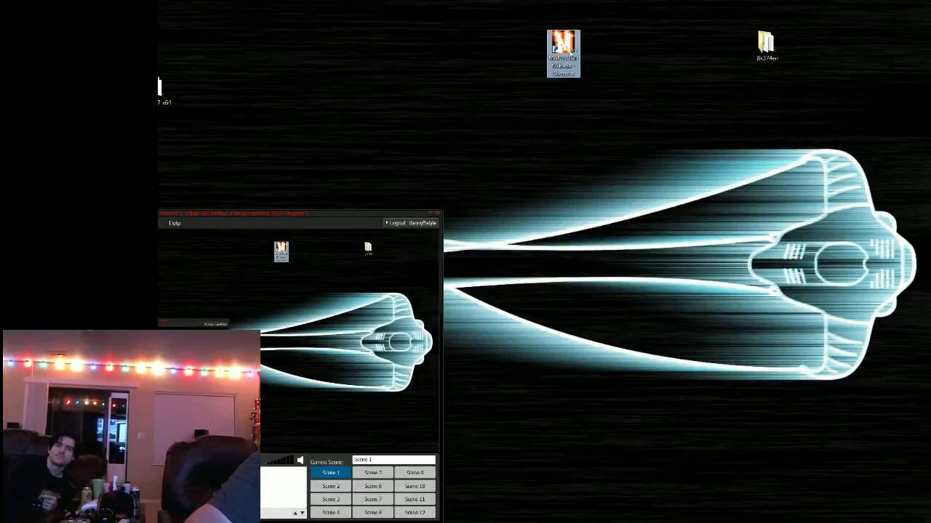
Launch Man vs Danny B from its desktop shortcut, allow it to run, and move it top right
double_click(563, 51)
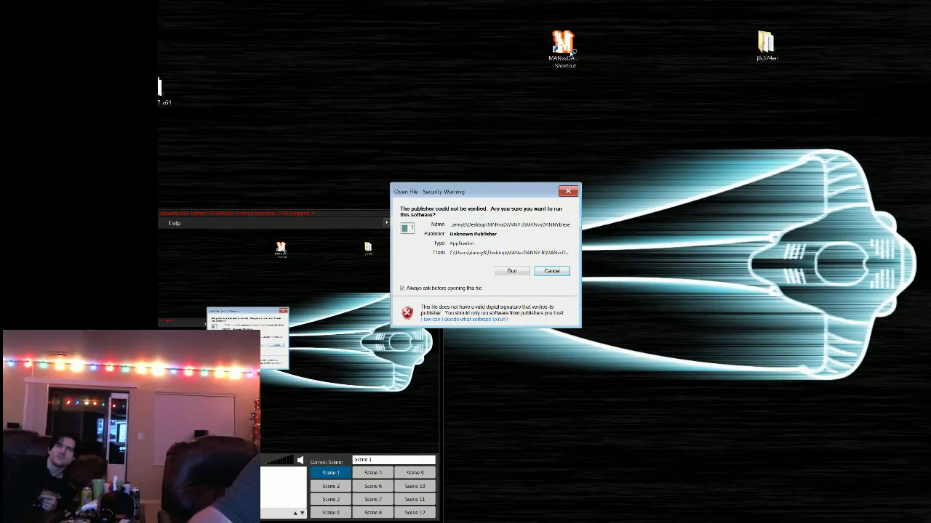
click(509, 272)
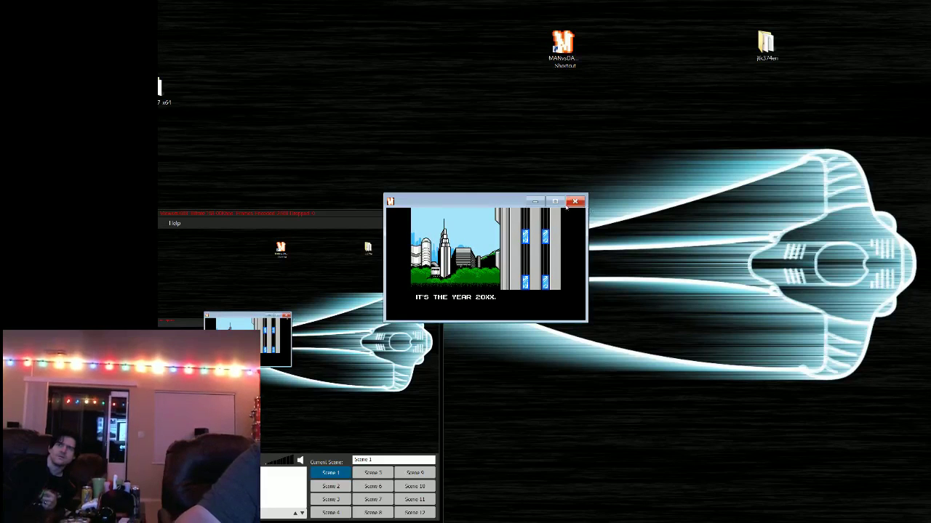
drag(518, 204, 854, 3)
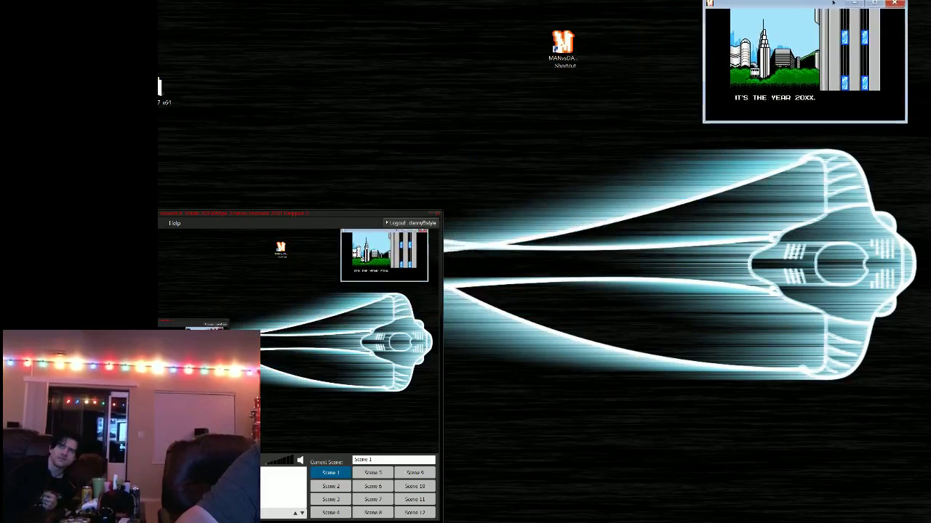
Toggle the game fullscreen and back, then stretch its window to full height and wider
key(alt+Return)
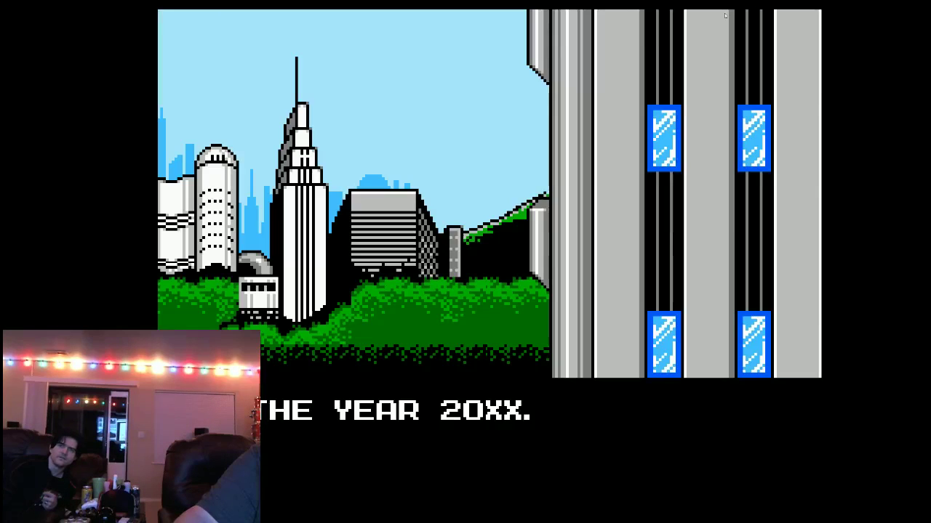
key(alt+Return)
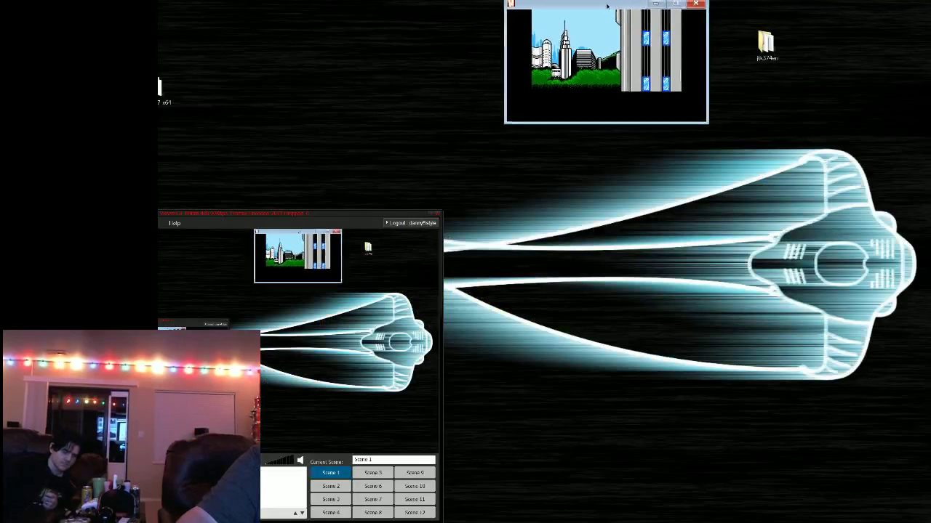
double_click(716, 2)
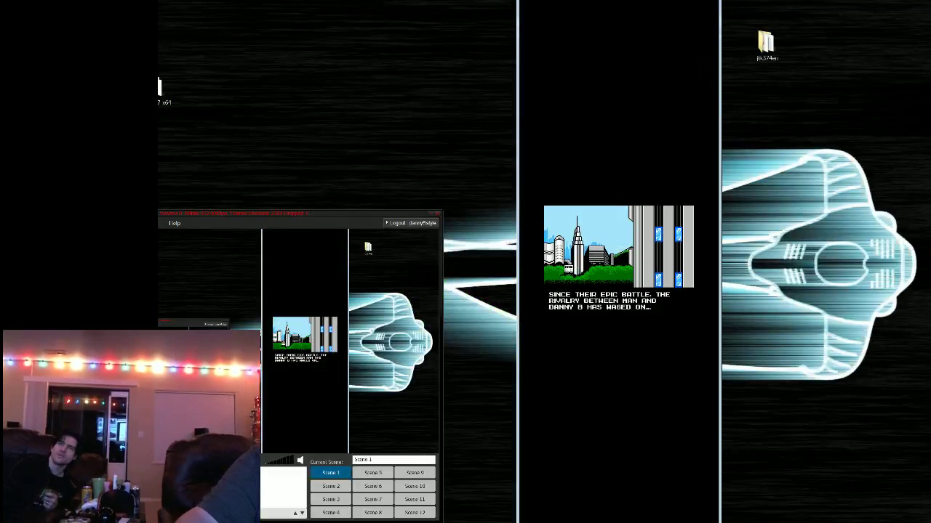
drag(719, 2, 928, 22)
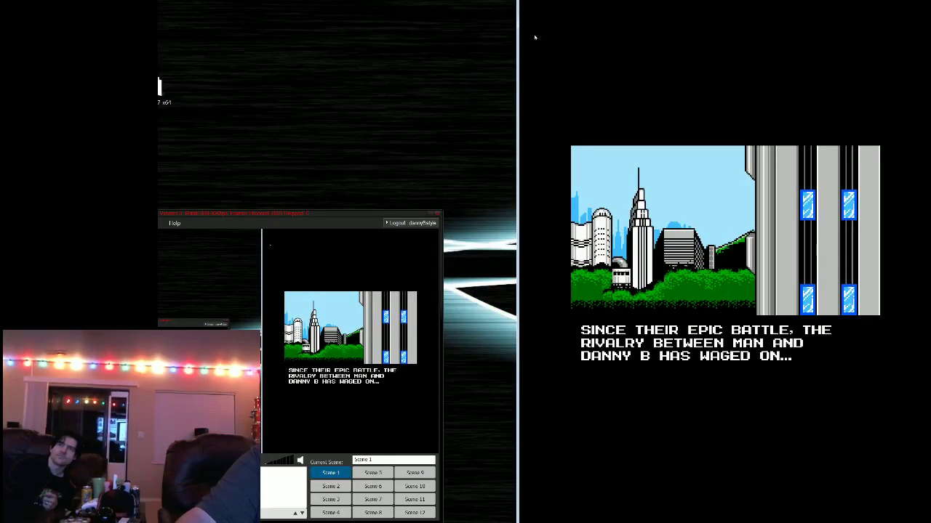
drag(518, 32, 200, 67)
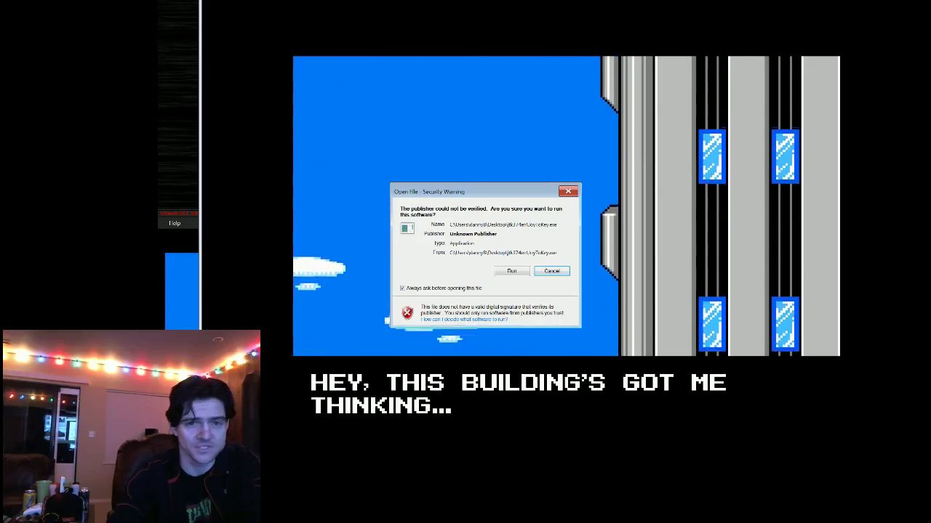
Let JoyToKey run, then use the Auto Setting Wizard to map LEFT/RIGHT to arrows, skipping UP
click(511, 271)
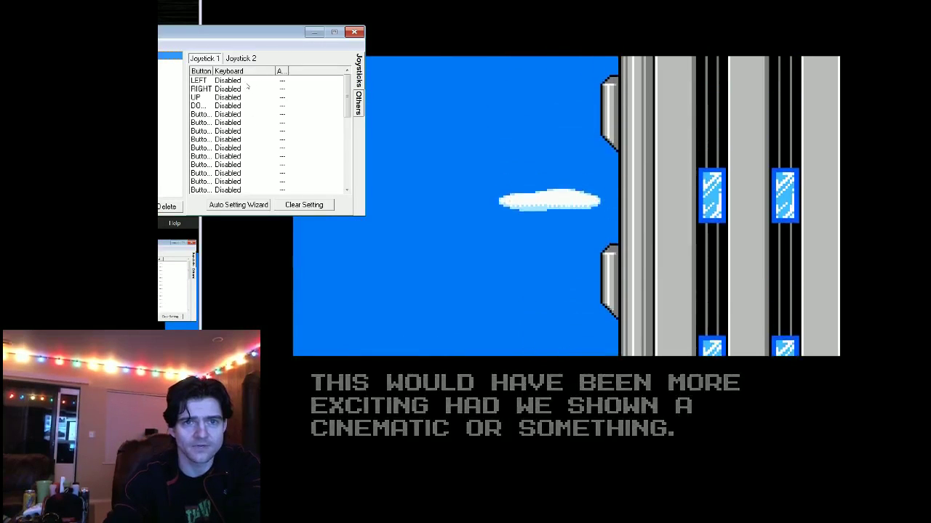
click(233, 81)
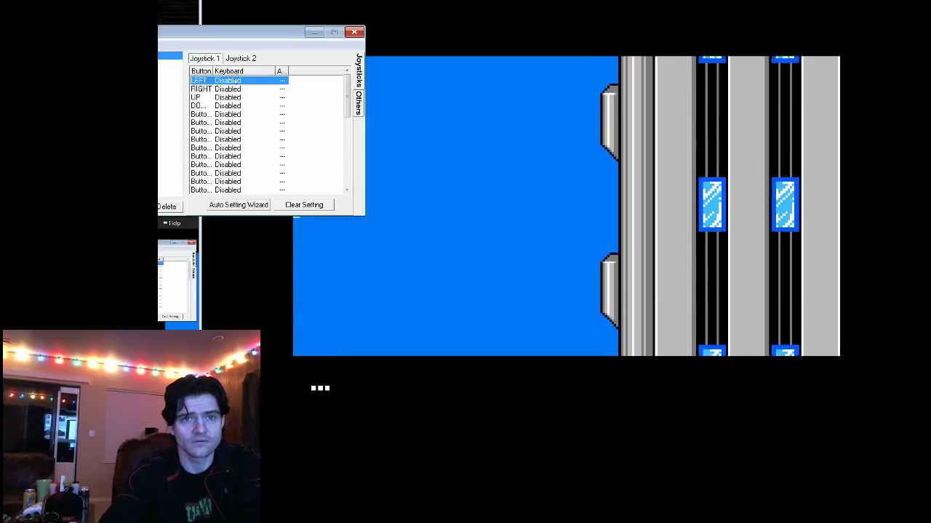
click(239, 206)
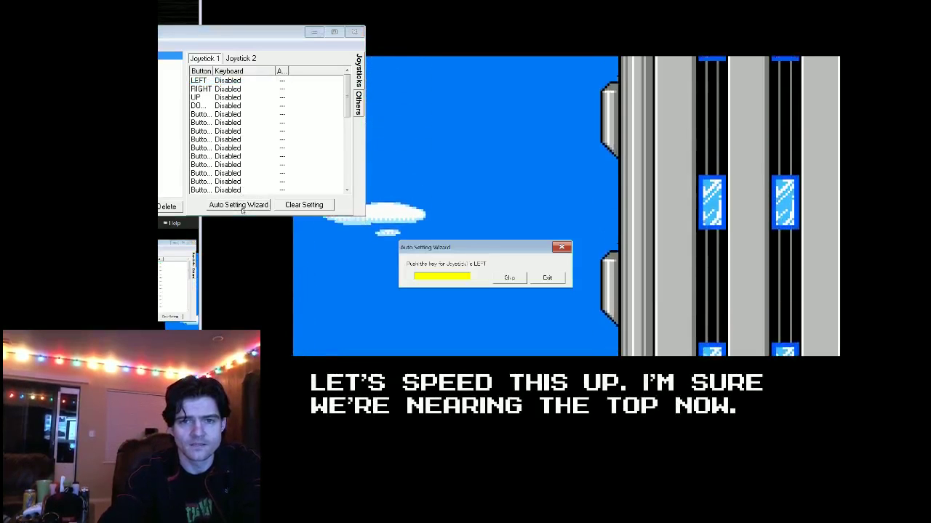
key(Left)
key(Right)
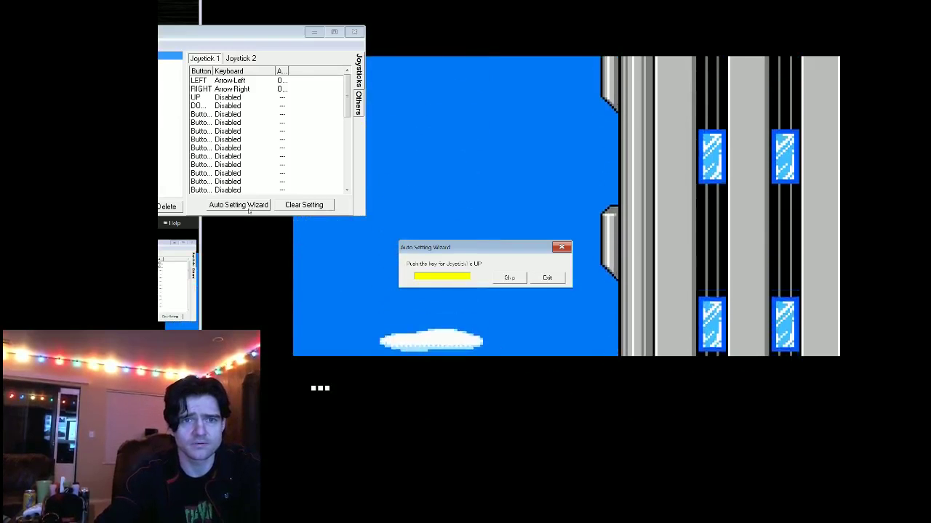
click(510, 279)
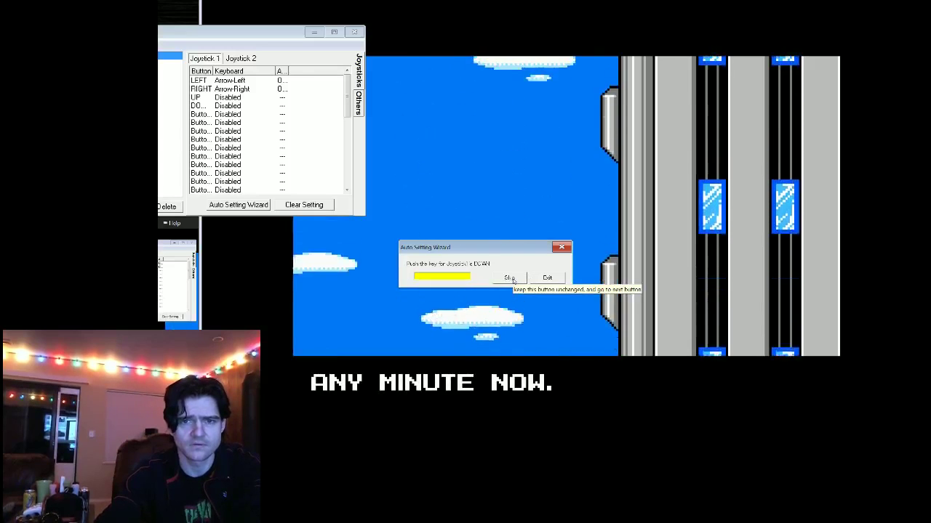
Map joystick DOWN to the Down arrow, then dismiss the messenger sidebar and its status menu
key(Down)
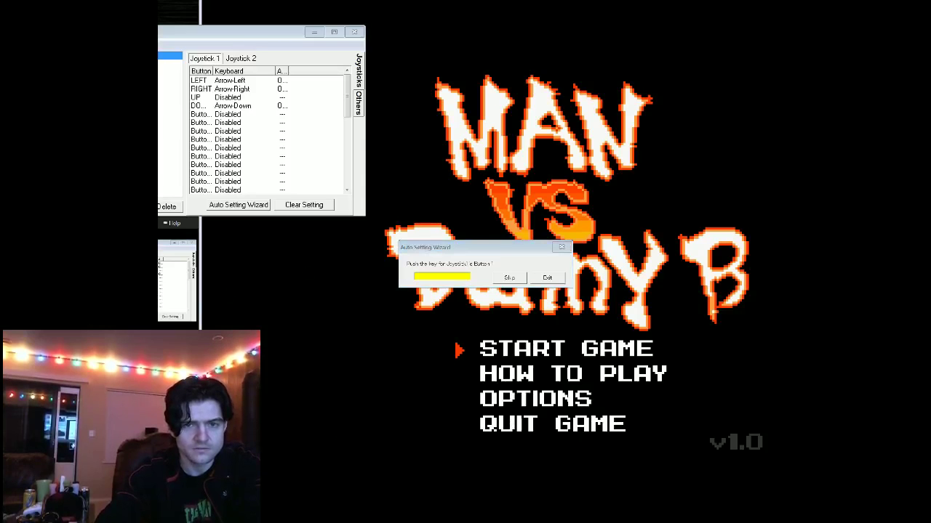
key(alt+Tab)
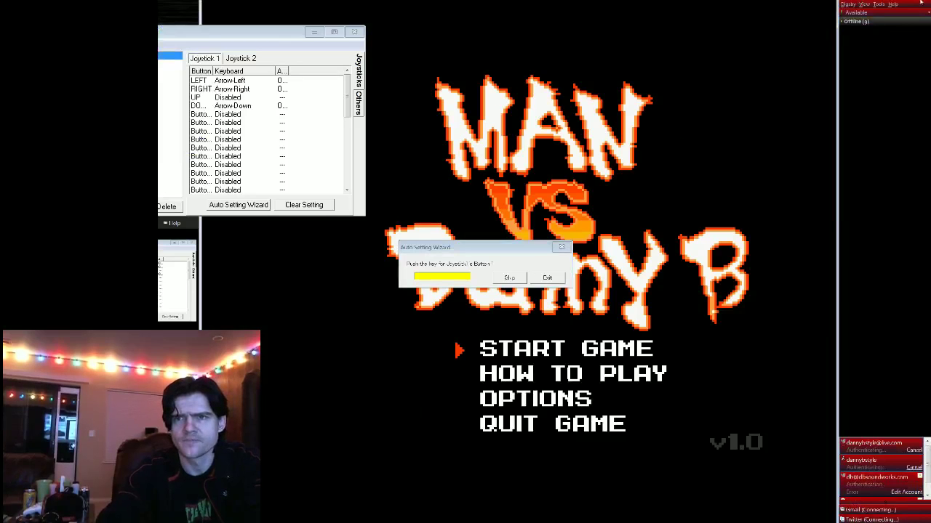
key(alt+Tab)
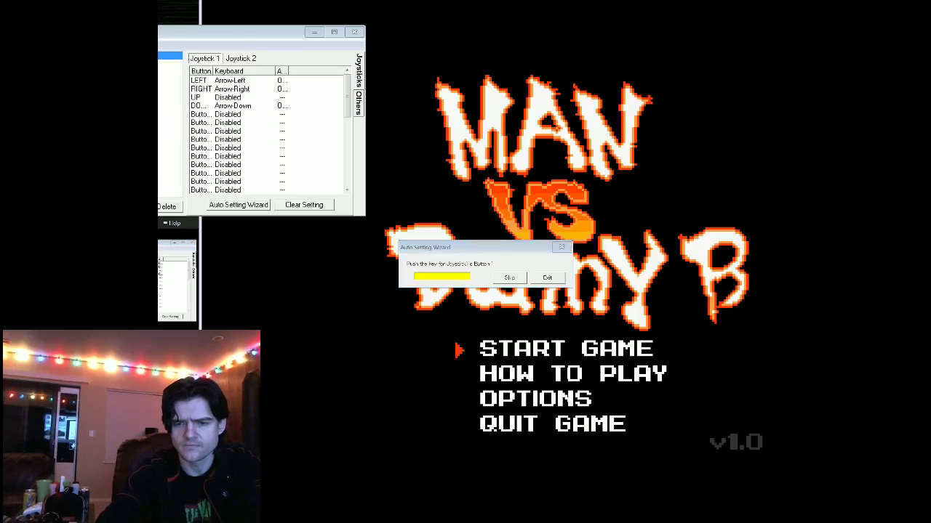
right_click(902, 520)
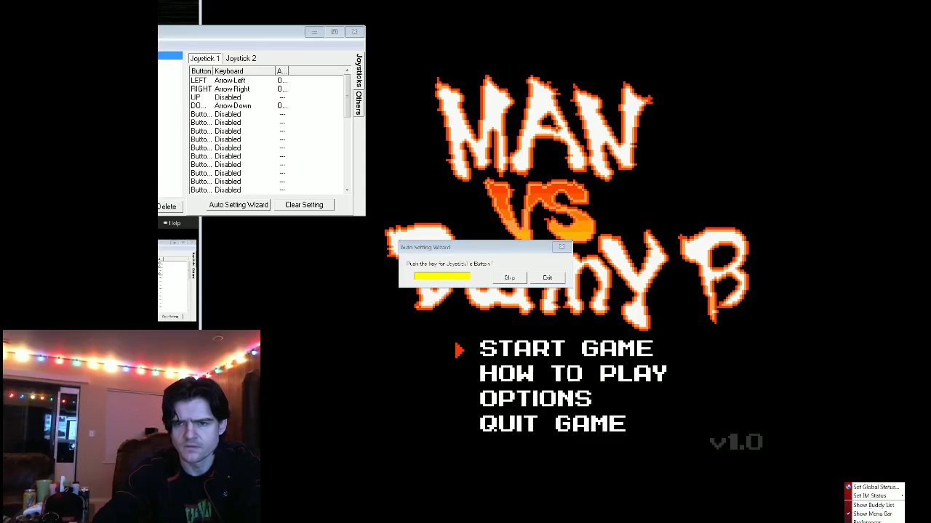
click(713, 507)
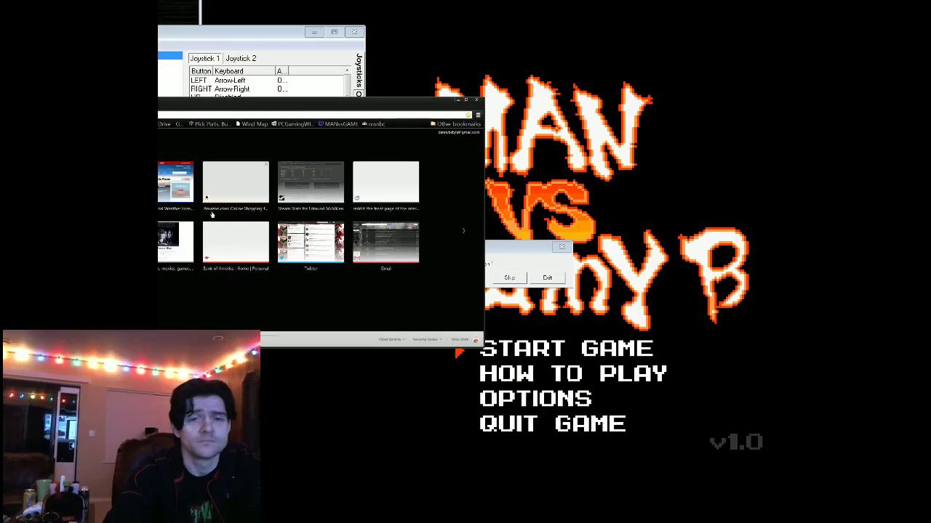
Open the Instructables Xbox 360 controller guide from a Google search, then refocus JoyToKey's wizard
click(235, 182)
text(n numbers joystick)
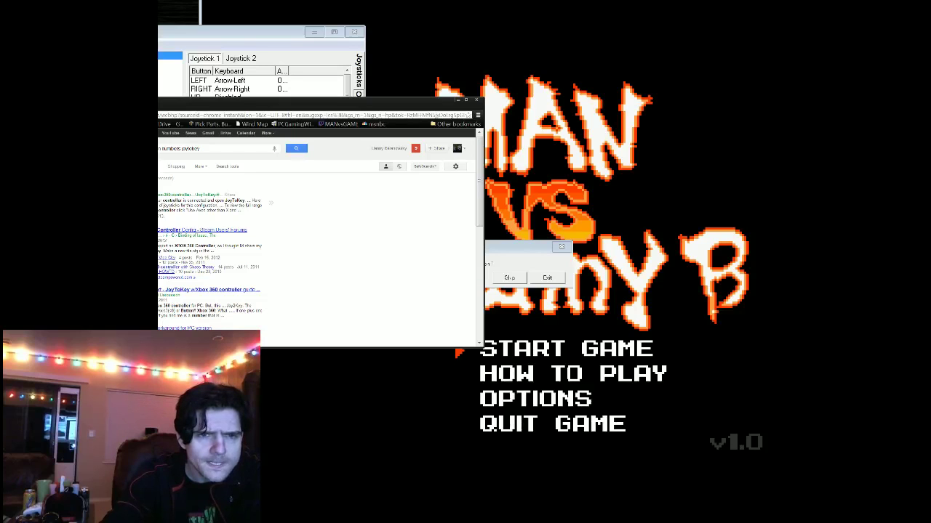
click(209, 289)
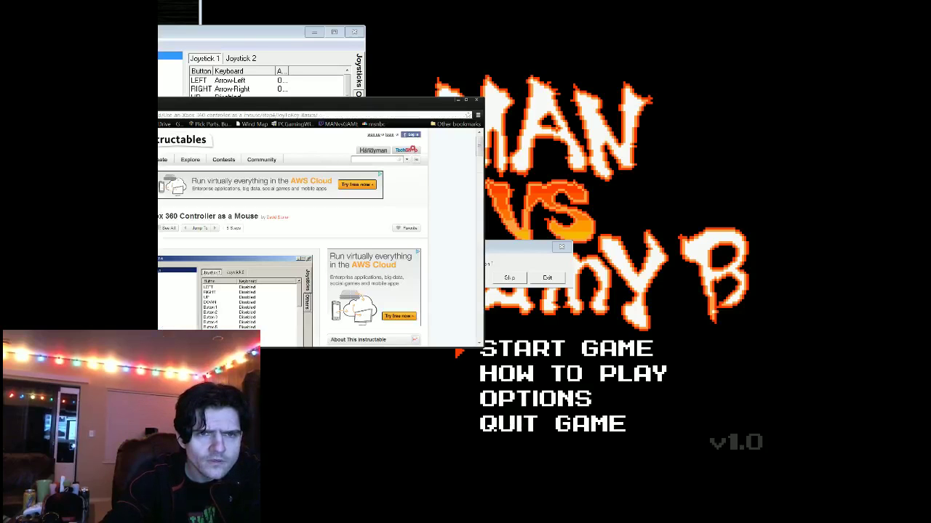
scroll(291, 233, down, 5)
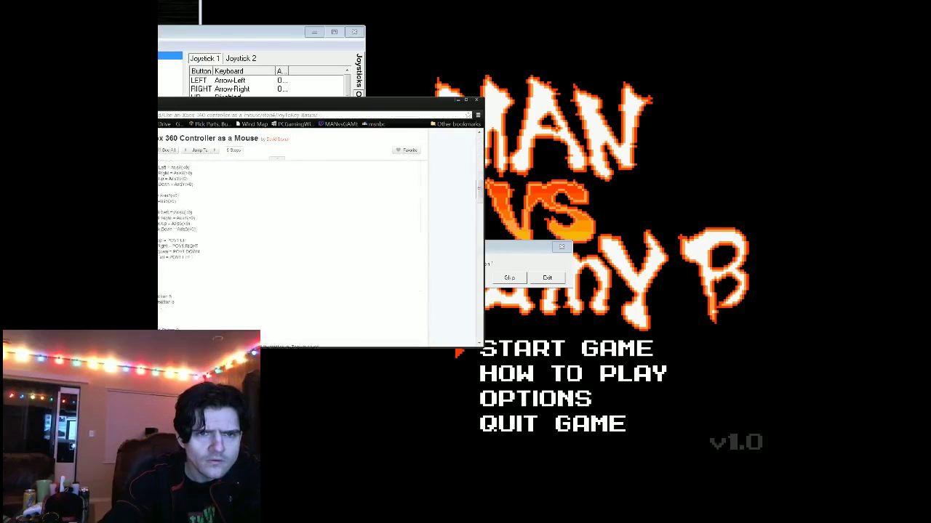
scroll(291, 233, up, 1)
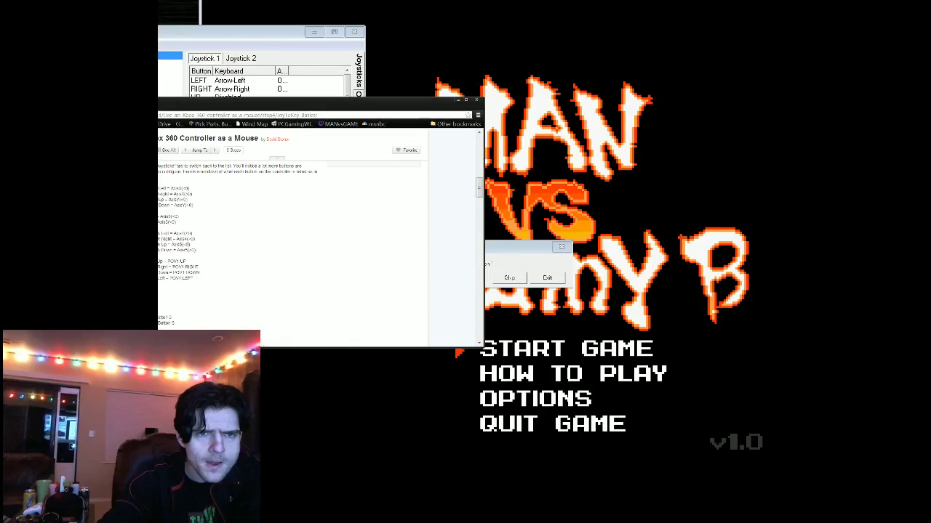
scroll(291, 233, down, 3)
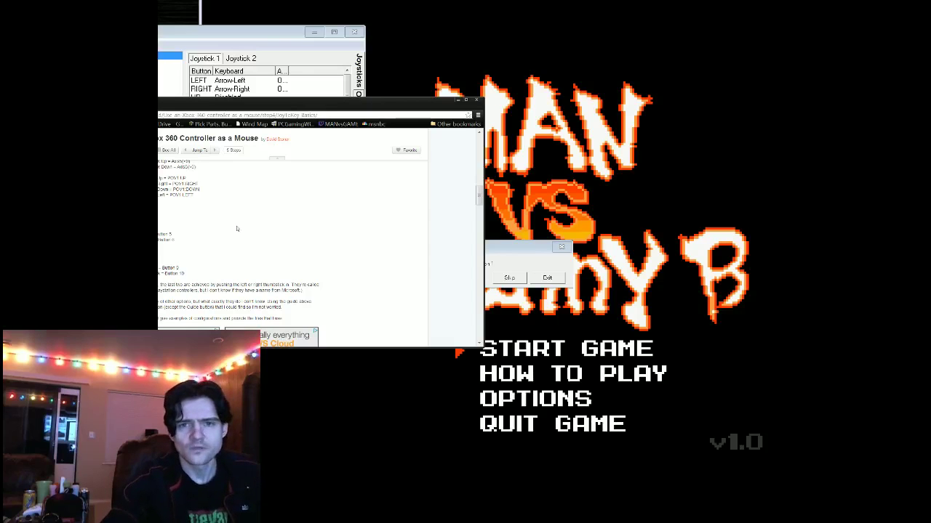
click(497, 249)
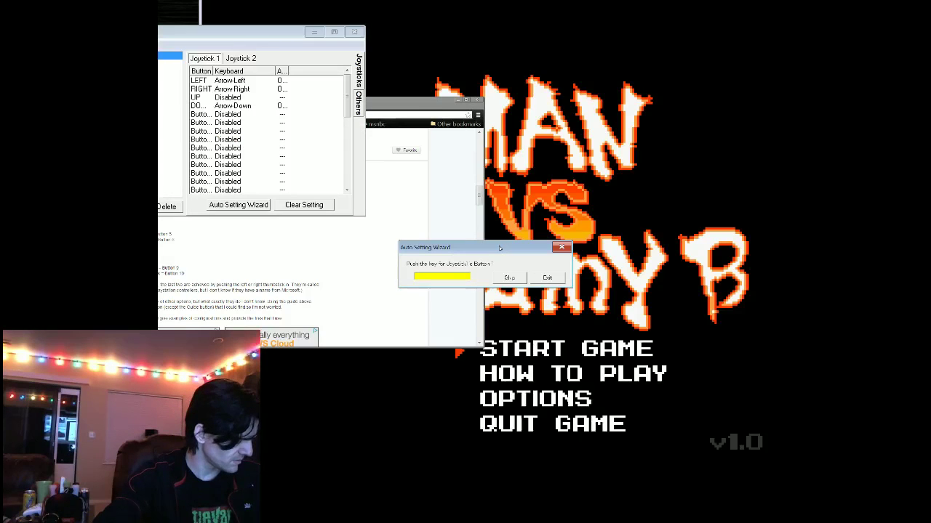
Map Buttons 1, 2 and 3 to Up arrow, D and X, then open File Explorer
key(Up)
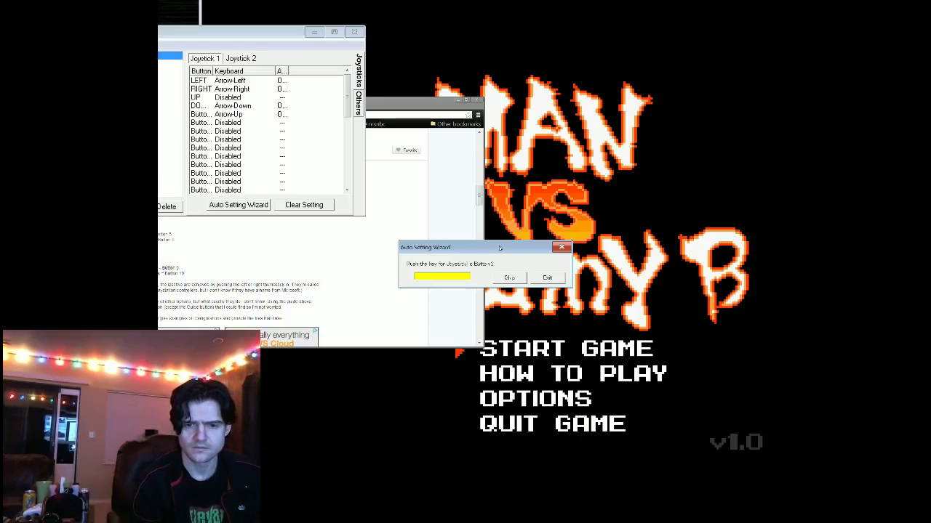
key(d)
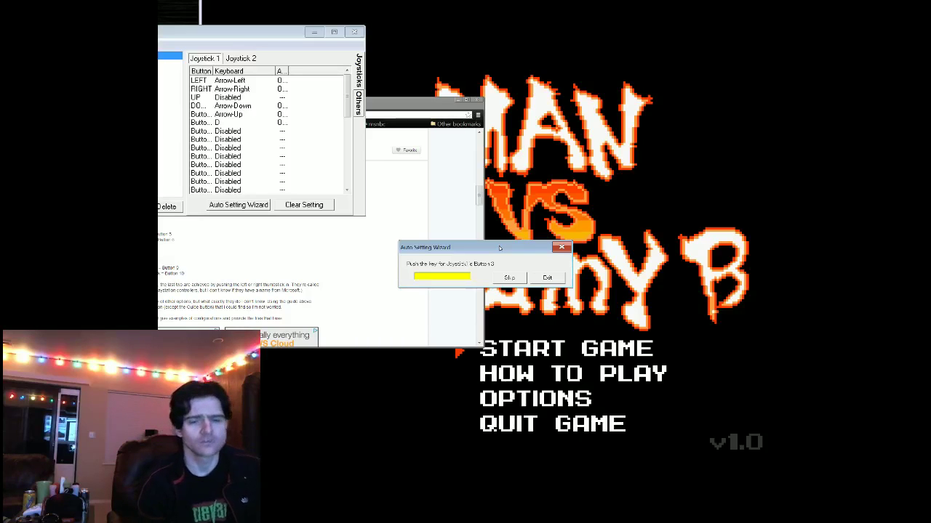
key(x)
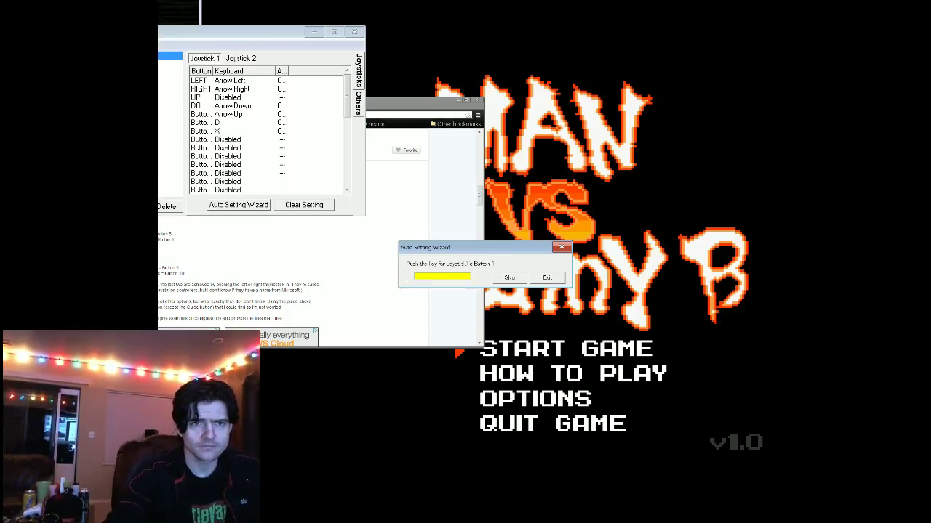
key(super+e)
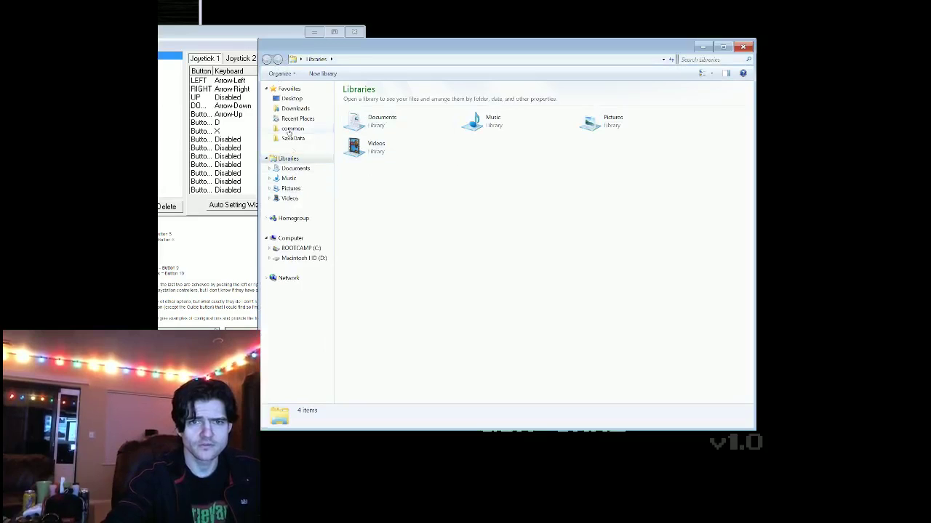
Browse the Downloads folder in File Explorer, then close the Explorer window
click(295, 109)
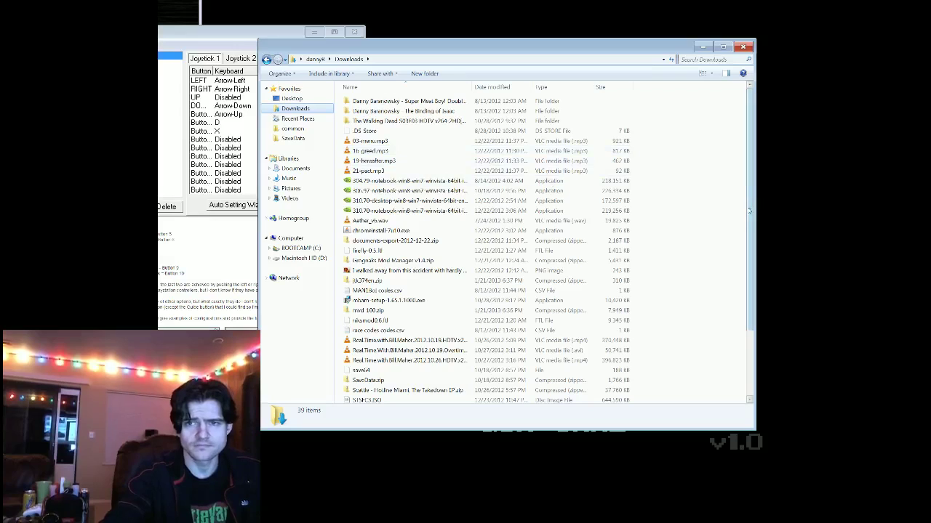
drag(749, 211, 751, 298)
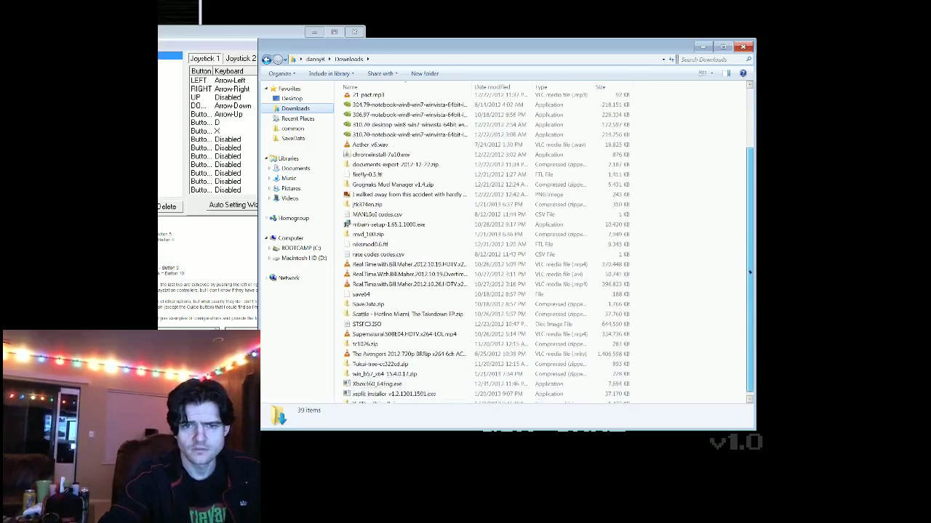
drag(751, 293, 751, 87)
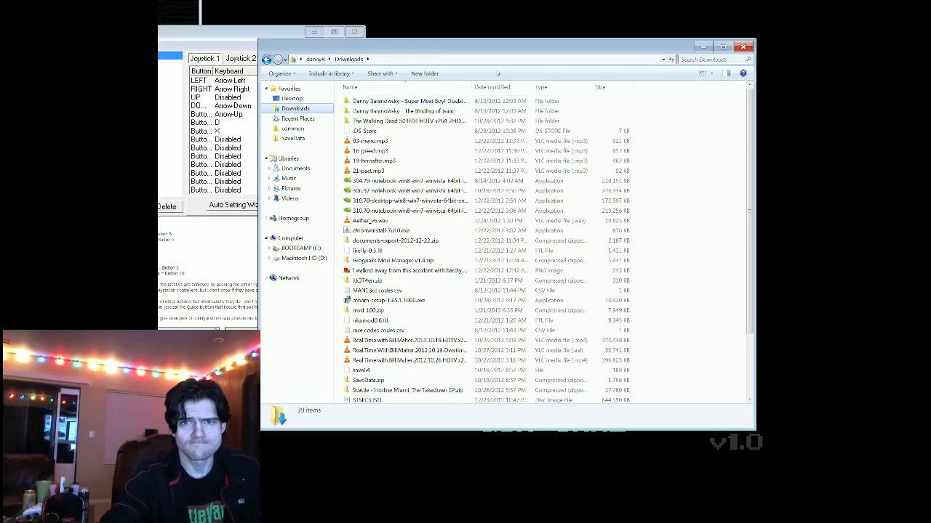
click(743, 48)
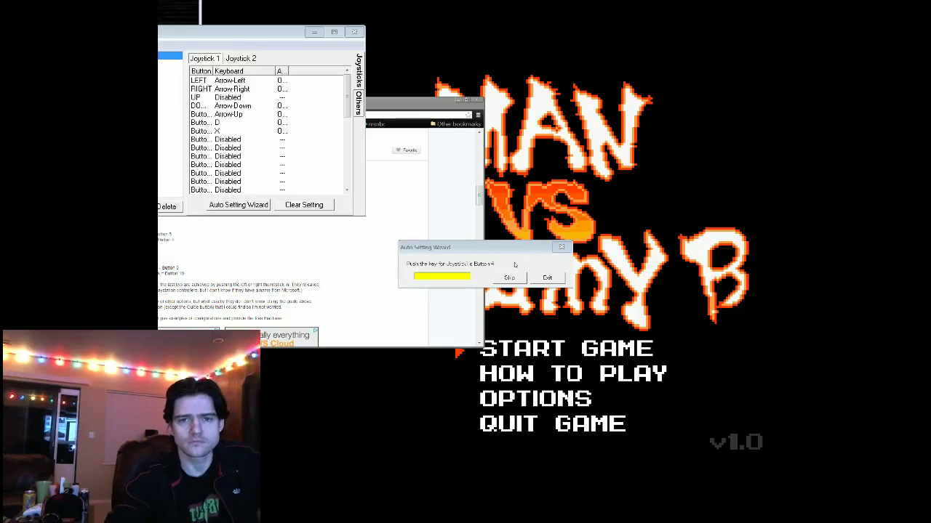
Map Button 4 to C, exit the wizard, and bring the game's title screen forward
click(513, 253)
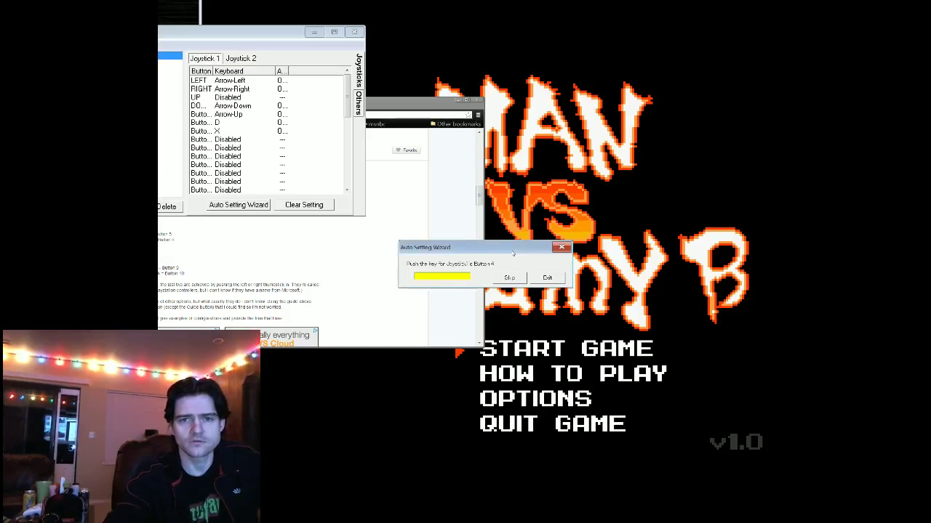
key(c)
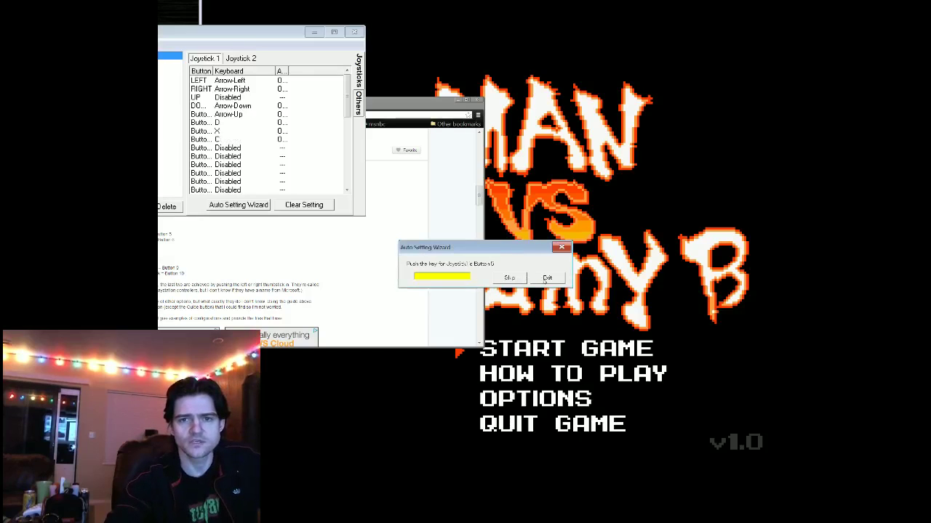
click(547, 278)
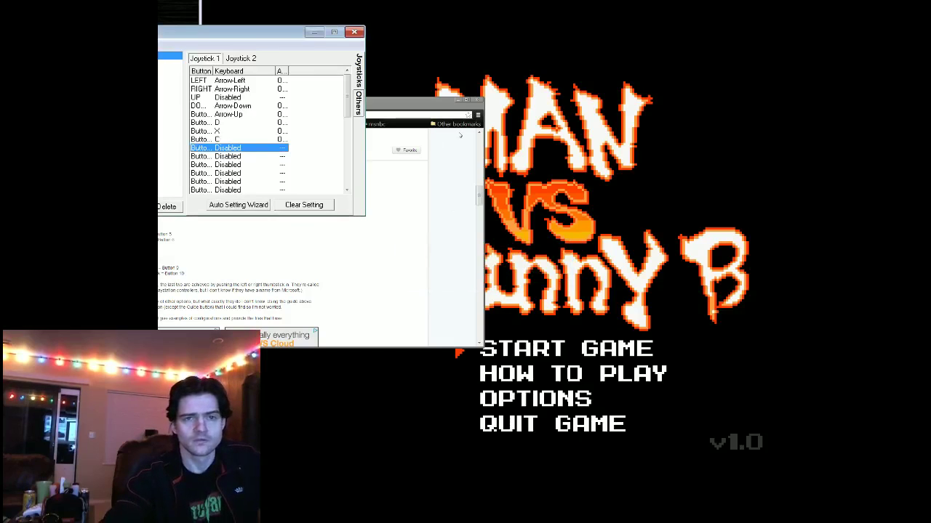
click(533, 157)
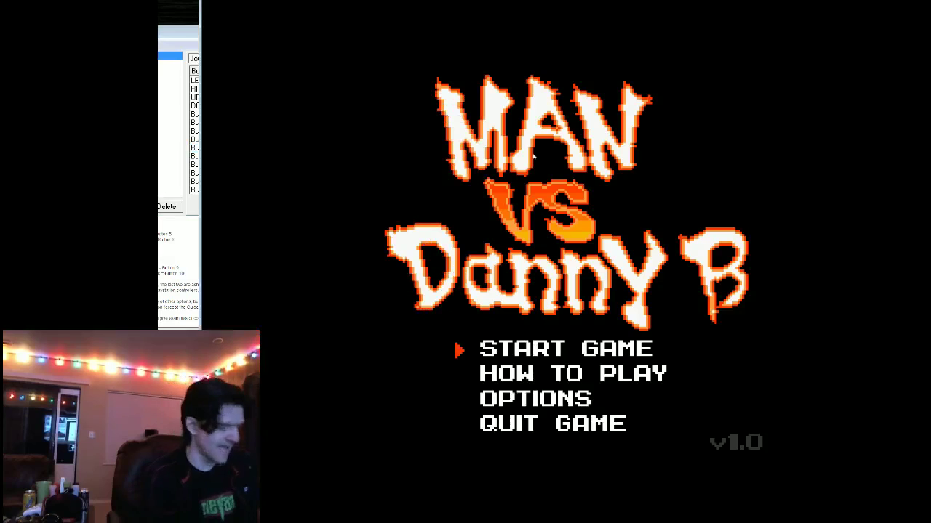
key(Down)
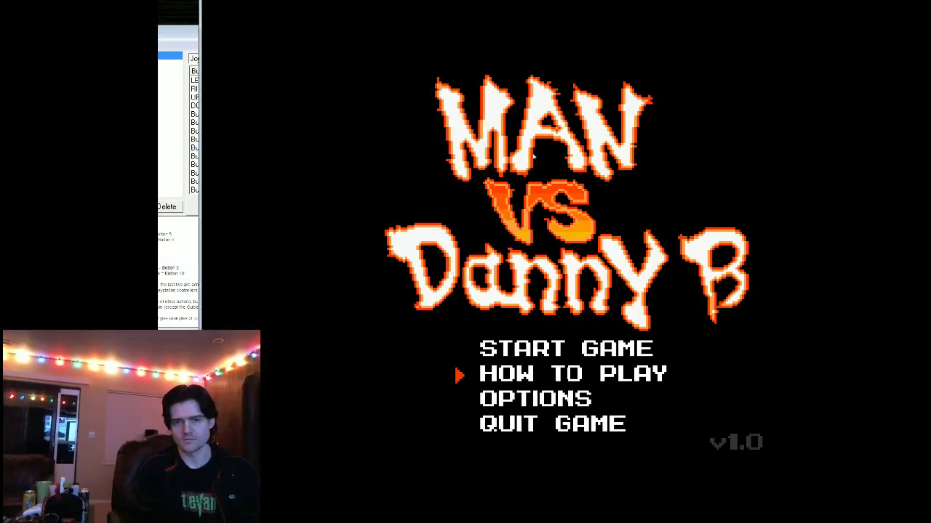
key(Down)
key(Down)
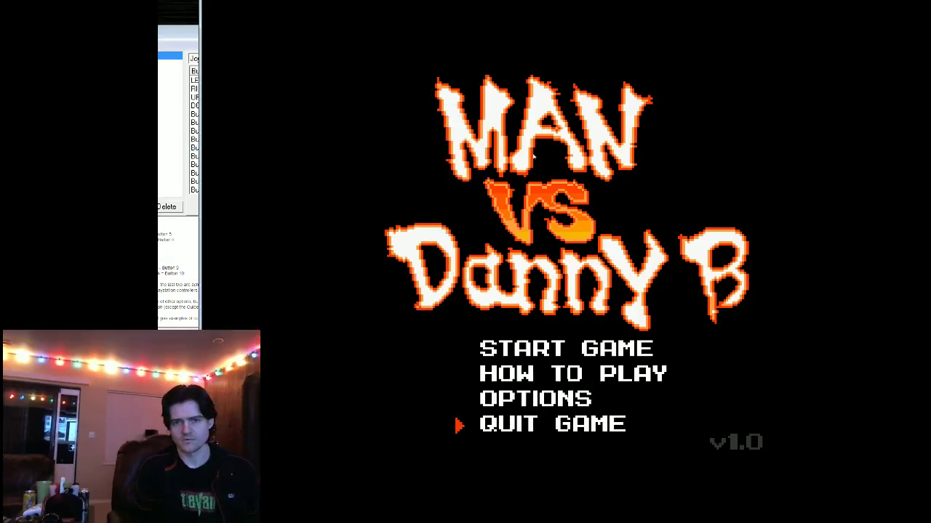
key(Down)
key(Down)
key(Down)
key(Down)
key(Down)
key(Down)
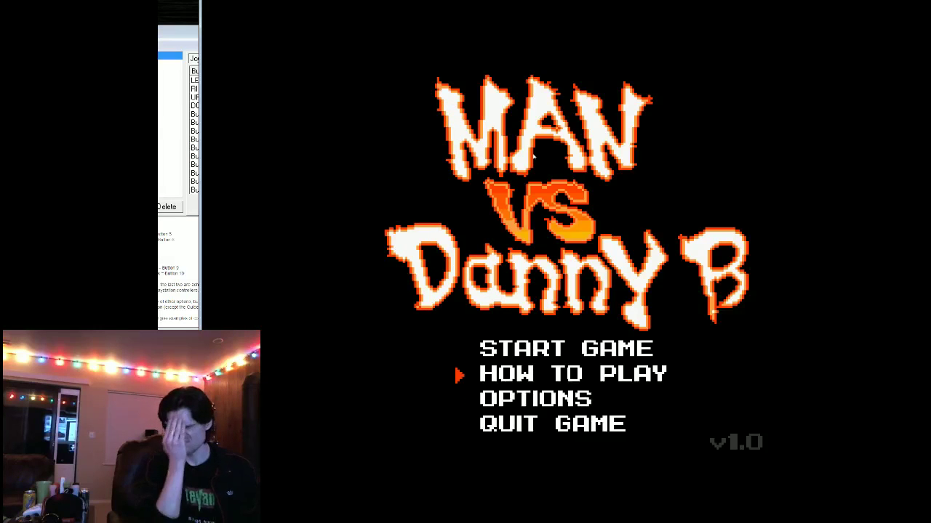
key(Down)
key(Up)
key(Up)
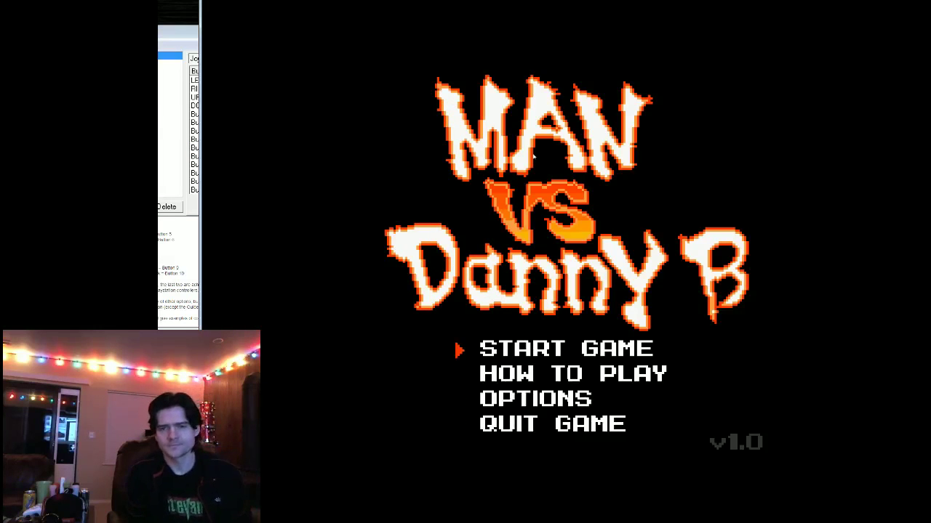
key(Down)
key(Down)
key(Down)
key(Down)
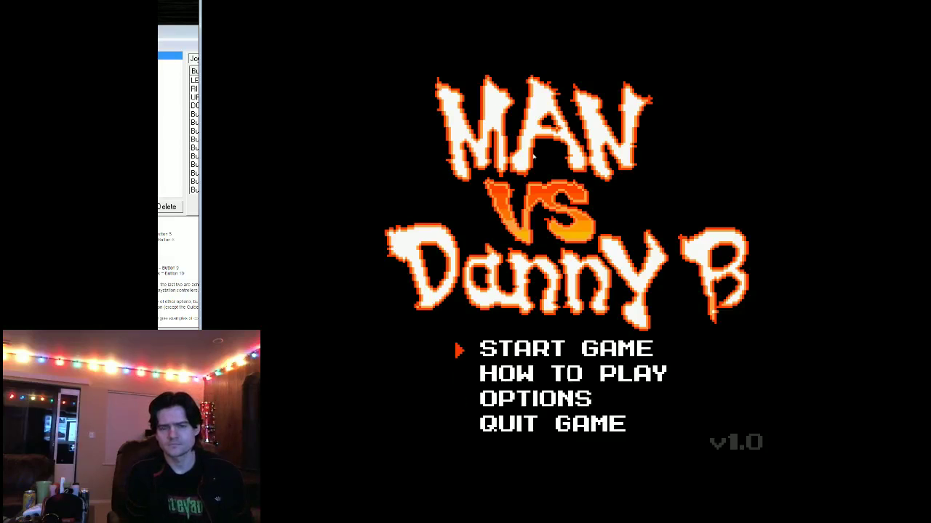
key(Up)
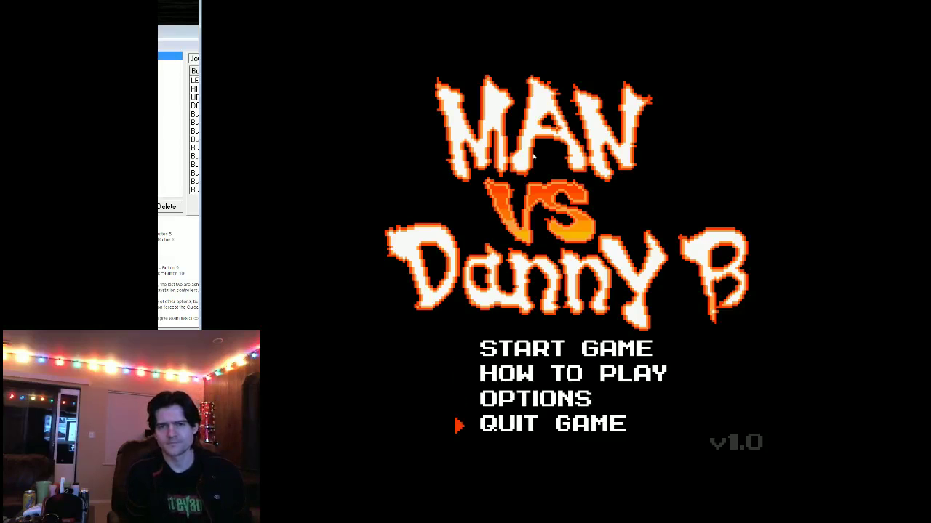
key(Down)
key(Down)
key(Down)
key(Up)
key(Up)
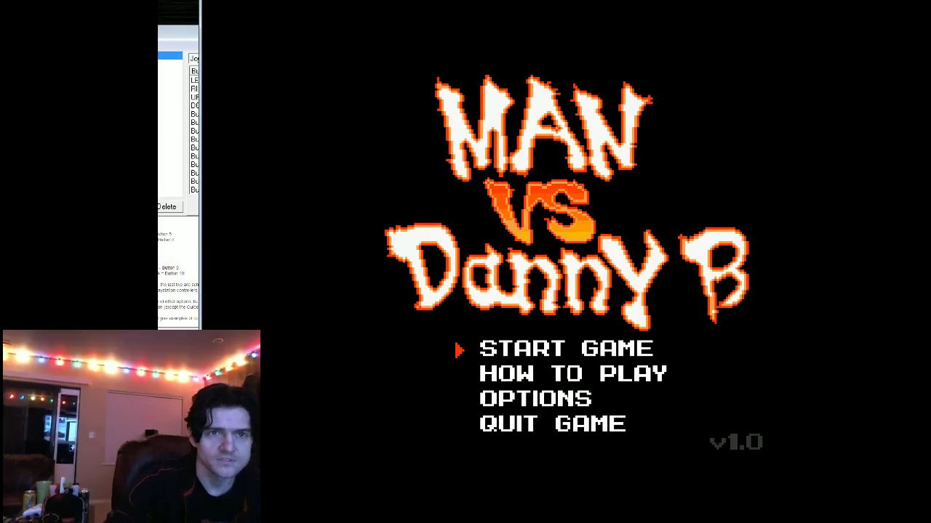
click(171, 29)
scroll(248, 148, down, 3)
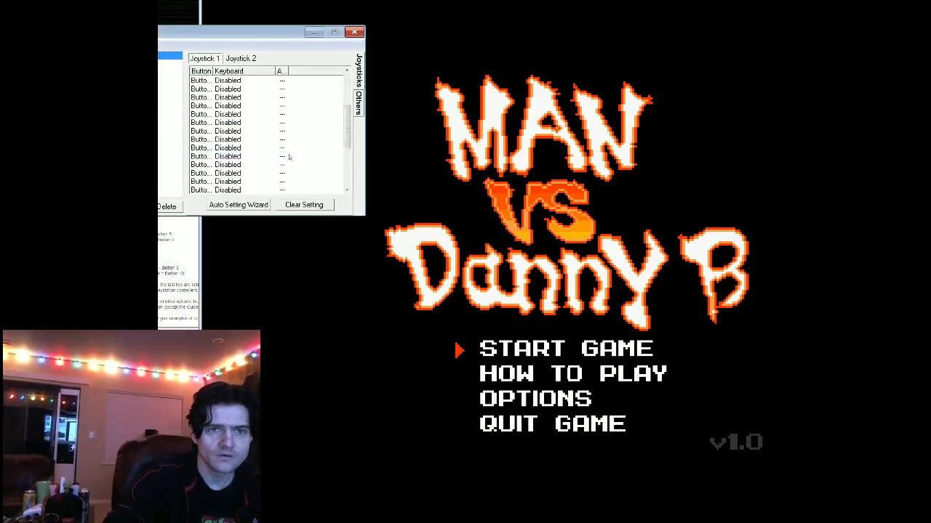
scroll(291, 167, up, 3)
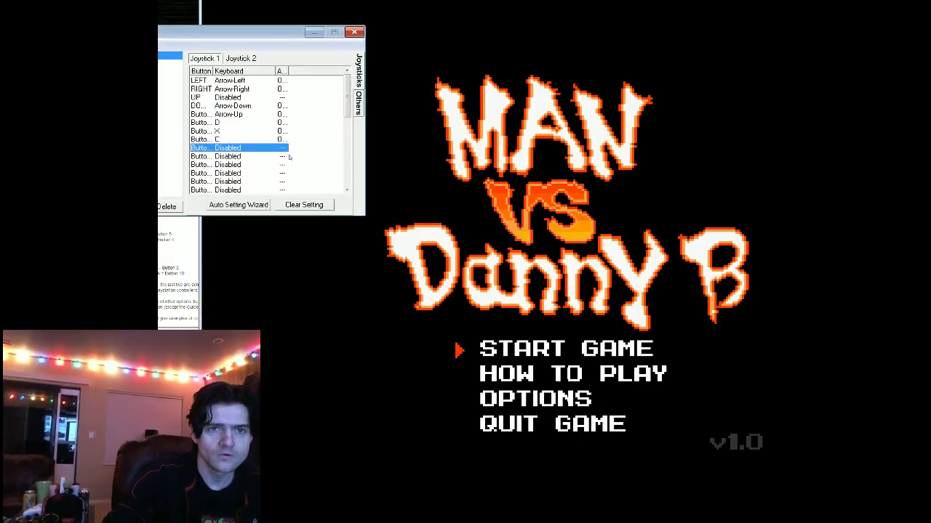
Bring JoyToKey forward, shift its window left, and widen the Button name column
click(369, 214)
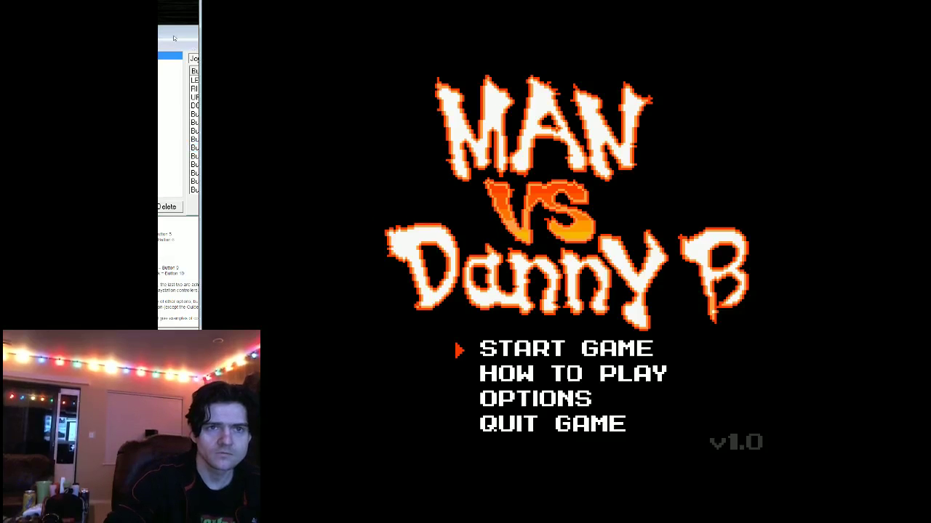
click(181, 109)
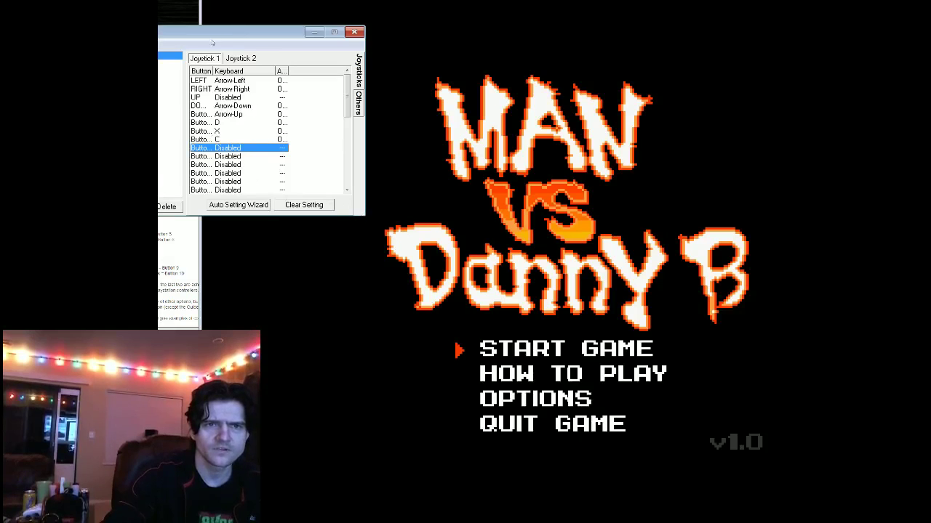
drag(213, 42, 192, 28)
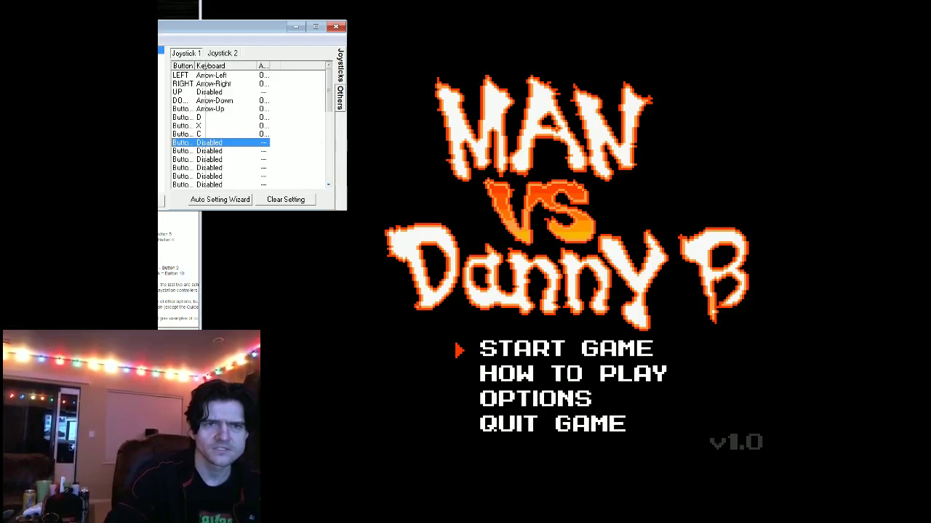
drag(194, 66, 205, 66)
scroll(251, 134, down, 2)
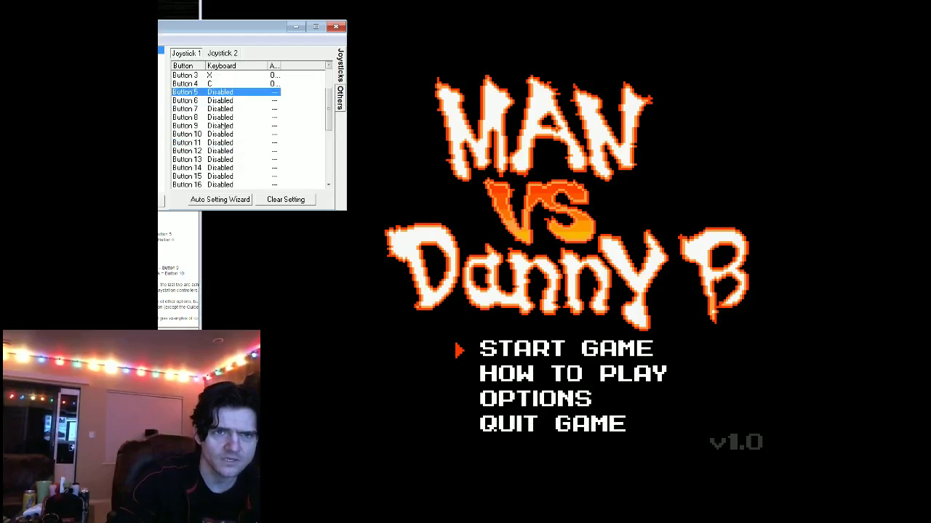
Assign the Enter key to Button 8 and confirm it
click(218, 117)
double_click(218, 117)
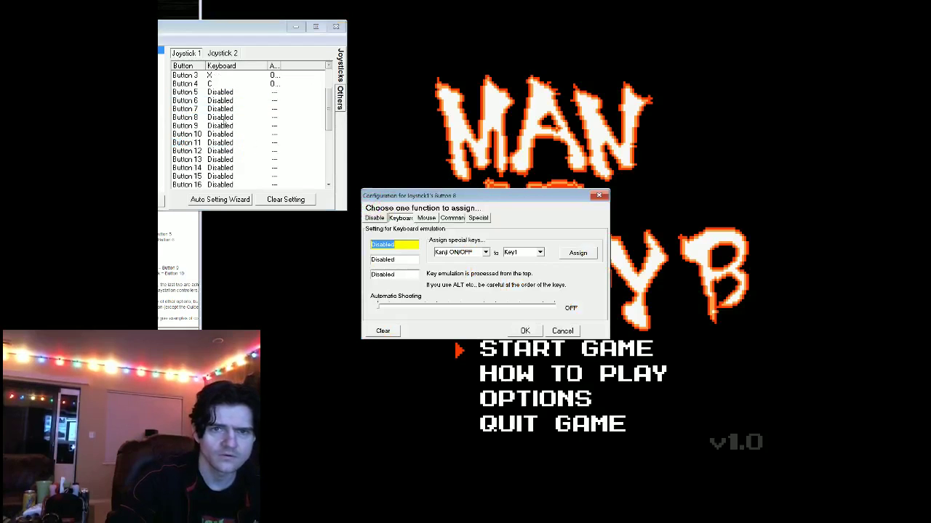
key(Return)
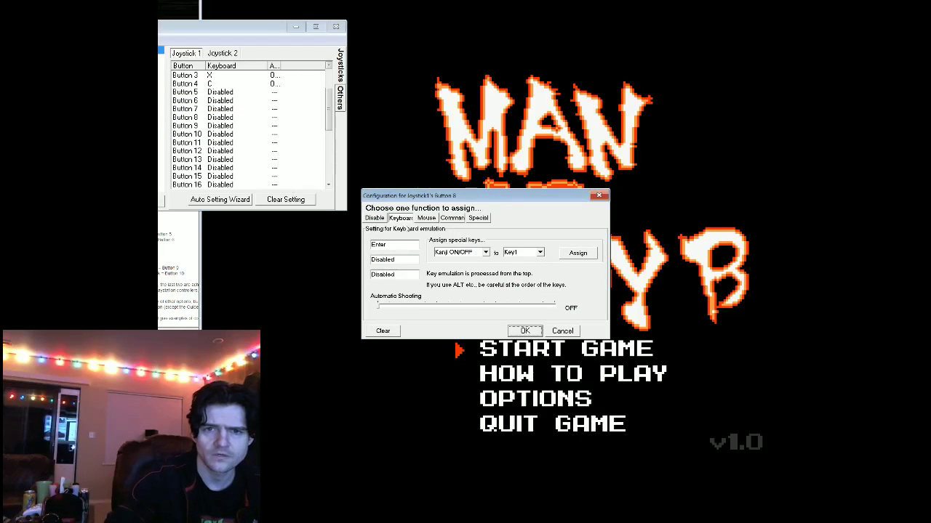
click(525, 331)
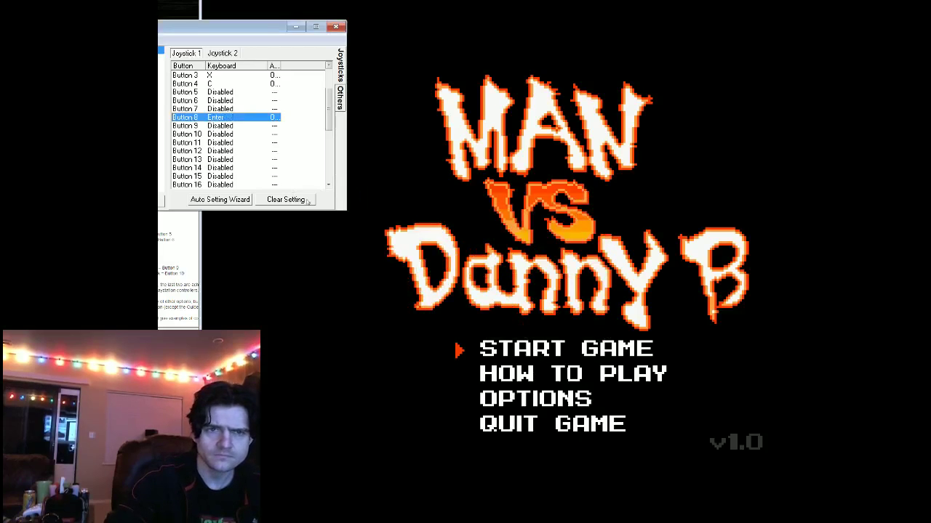
Assign Escape to Button 7, confirm, and switch back to the game
double_click(222, 109)
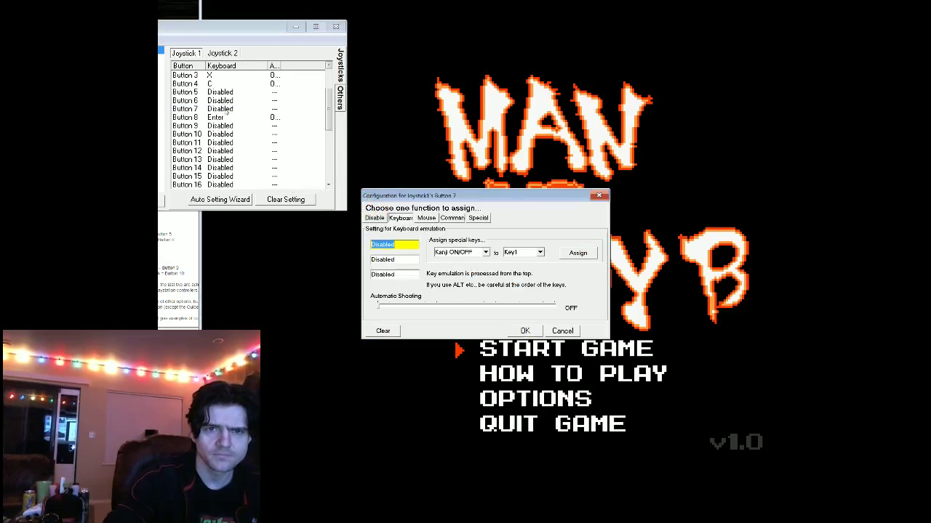
key(Escape)
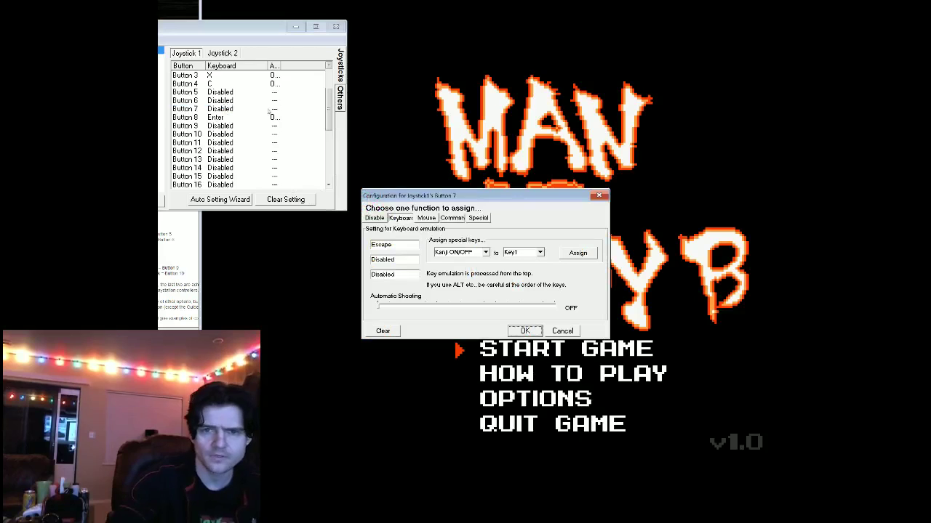
click(525, 331)
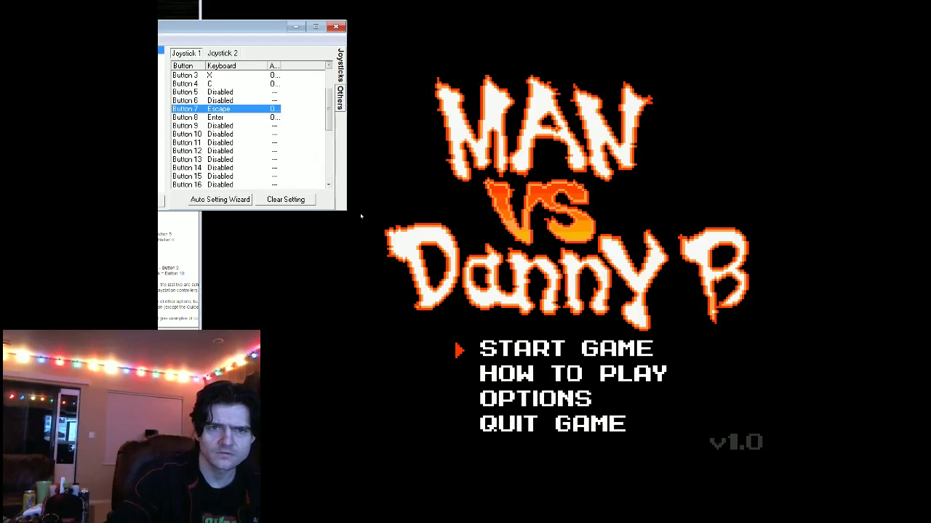
key(alt+Tab)
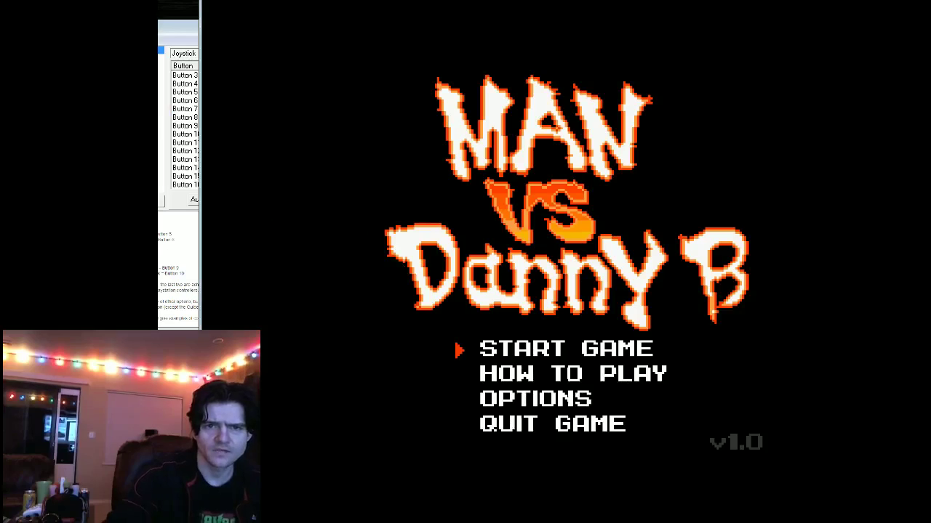
From the title screen, pick the mode and difficulty and launch GAME START!
key(Return)
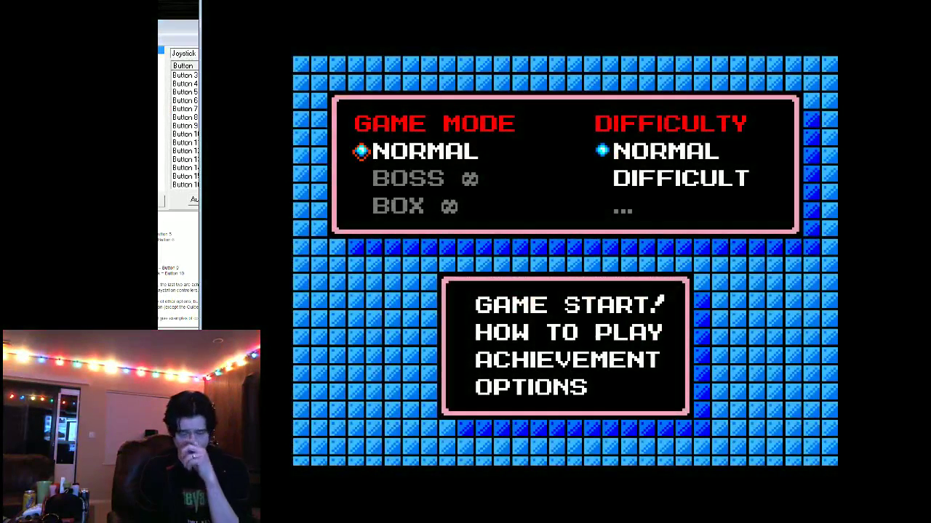
key(Right)
key(Down)
key(Down)
key(Down)
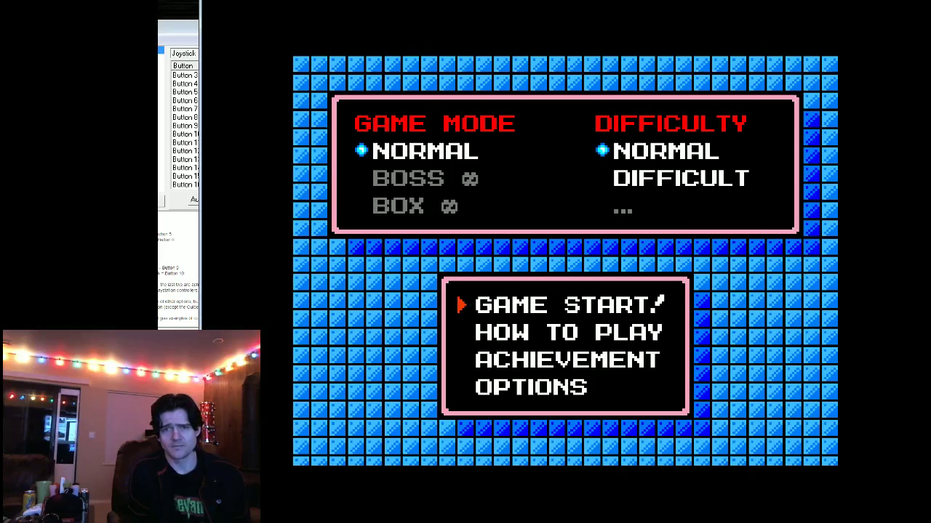
key(Return)
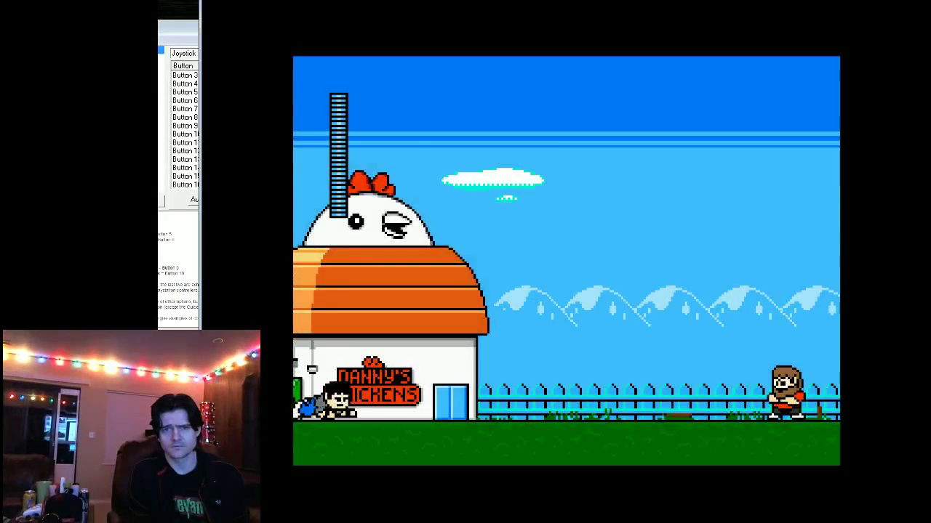
Play the opening stage, moving left and jumping and throwing with Z
key(Left)
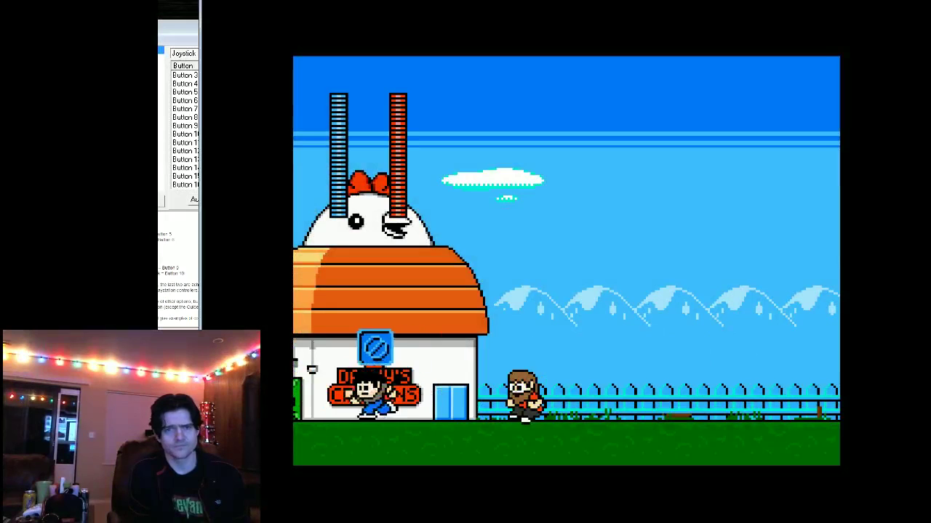
key(Left)
key(z)
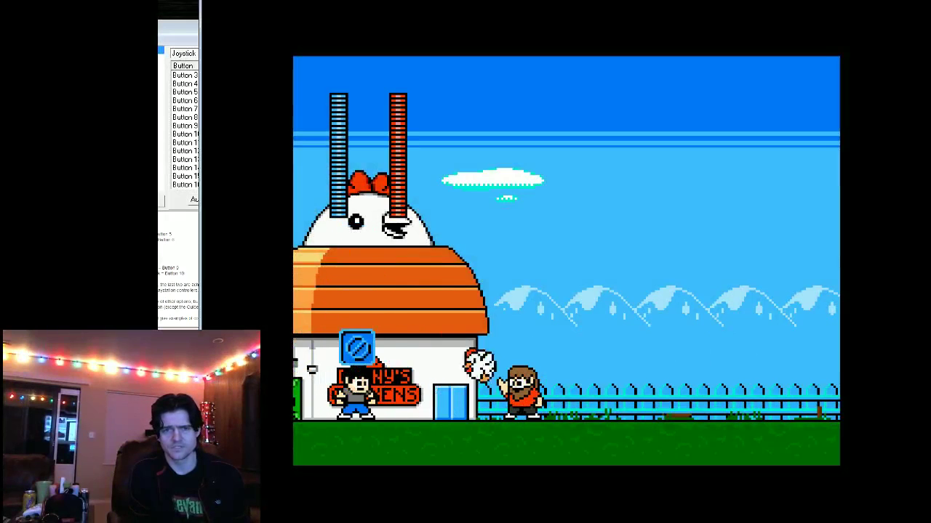
key(z)
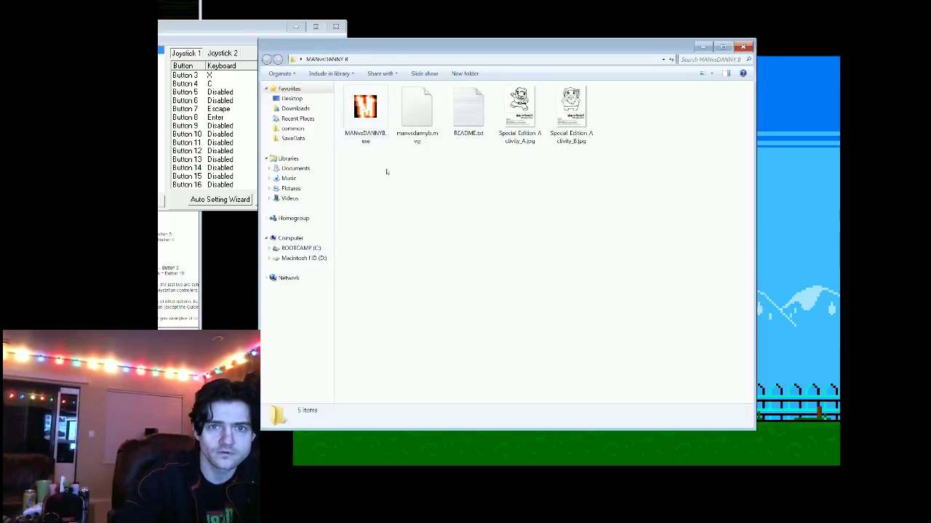
Open README.txt in Notepad, then switch back to JoyToKey
double_click(468, 109)
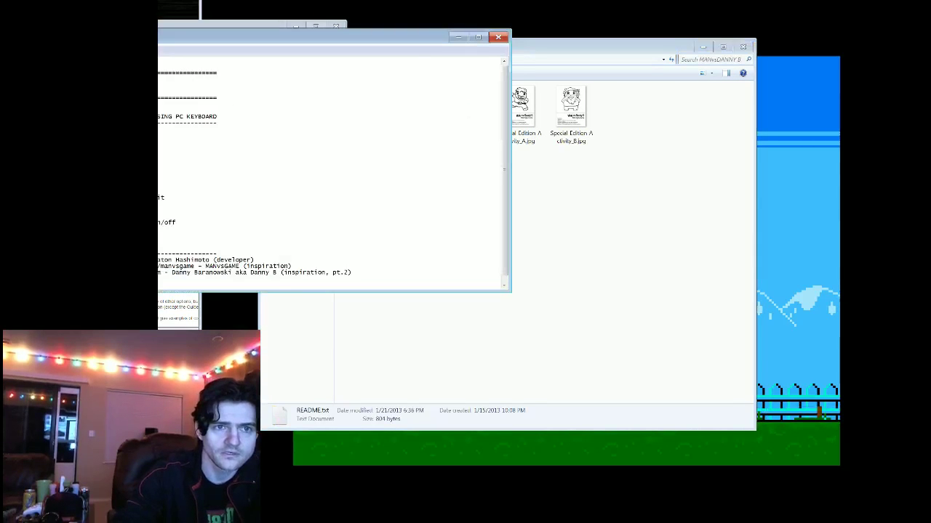
key(alt+Tab)
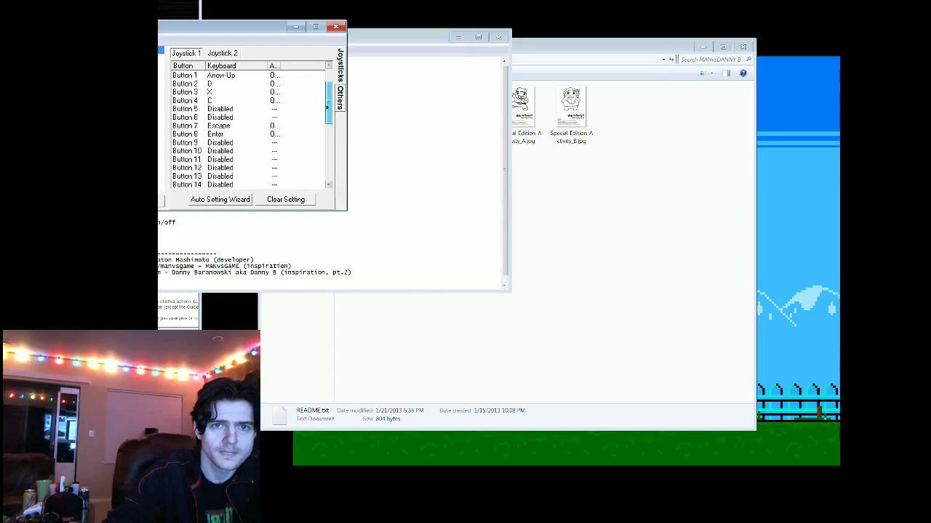
drag(328, 113, 327, 72)
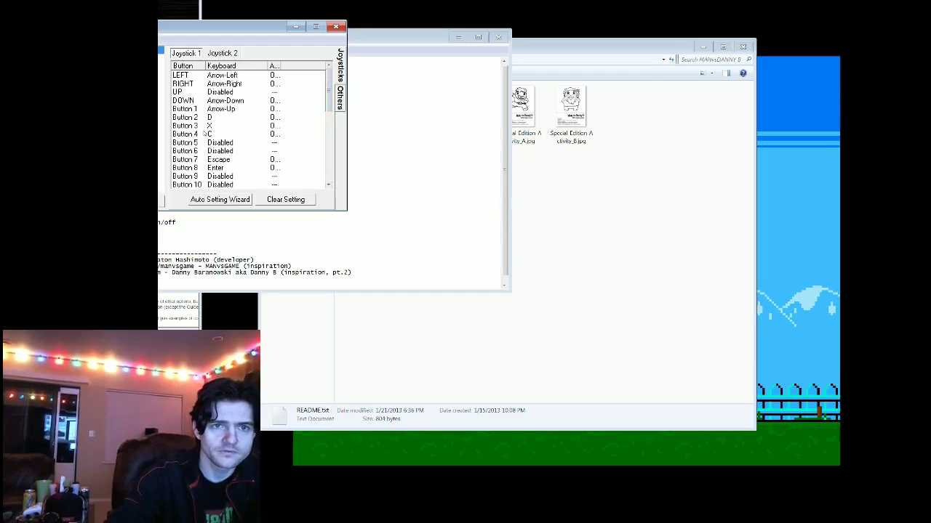
Assign Z to Button 3, then review the controller guide page and README
double_click(213, 127)
text(Z)
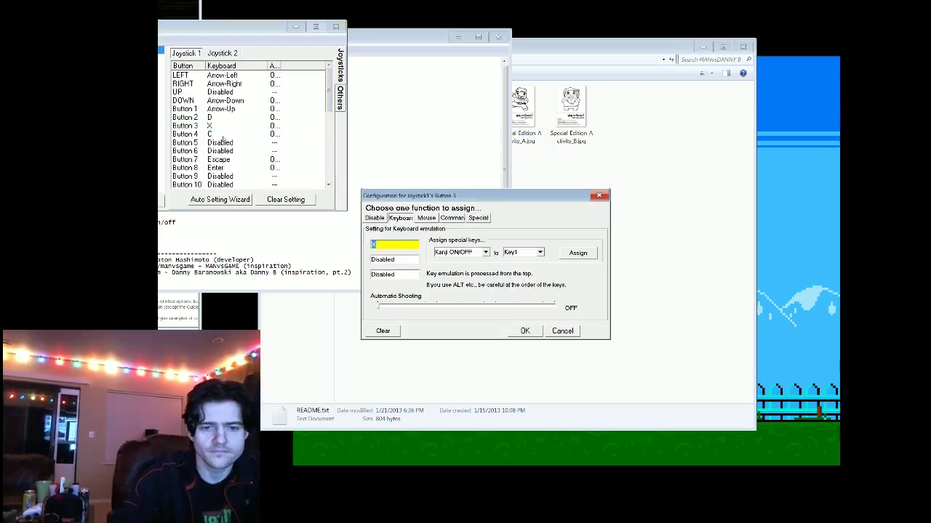
click(525, 331)
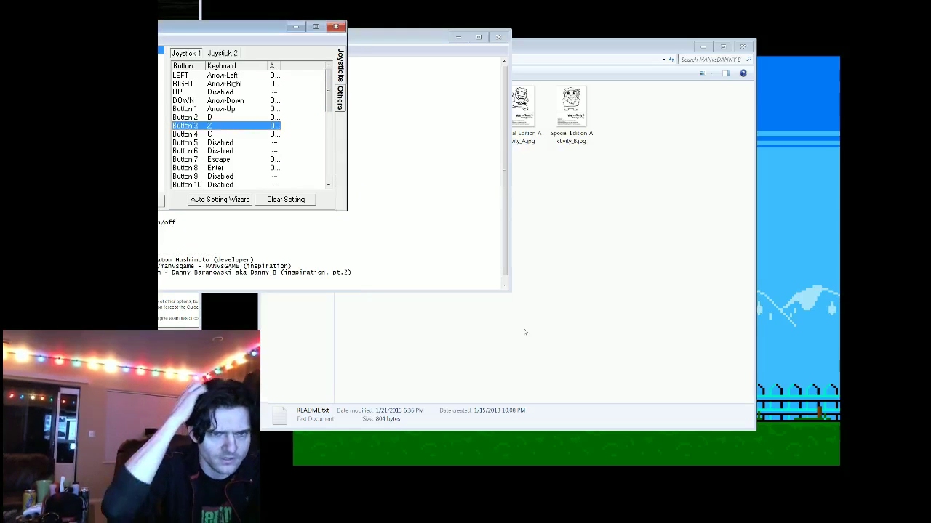
key(alt+Tab)
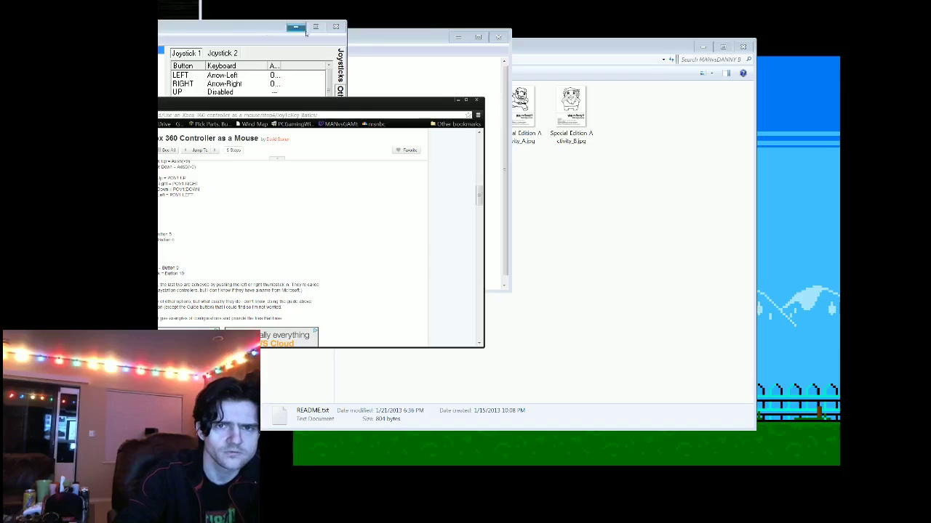
click(386, 34)
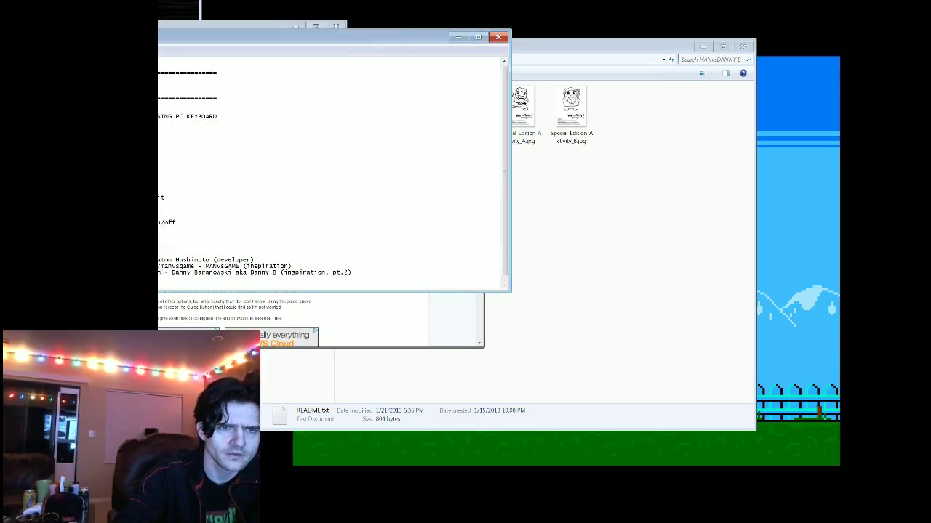
Back in JoyToKey, assign X to Button 5
click(215, 26)
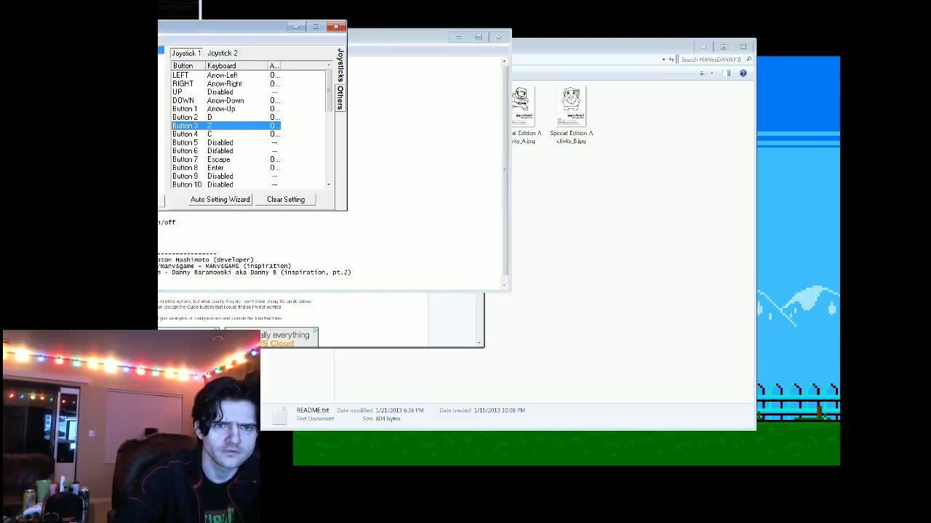
double_click(222, 143)
text(X)
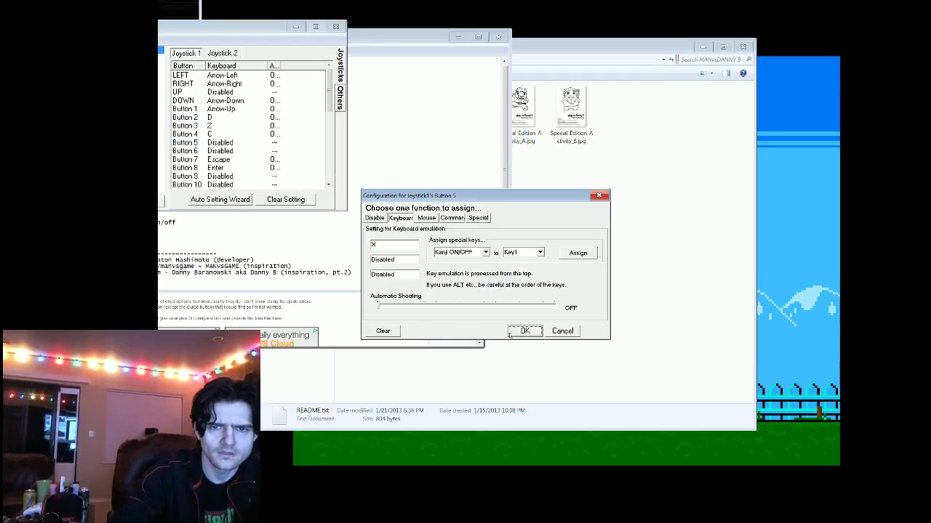
click(525, 331)
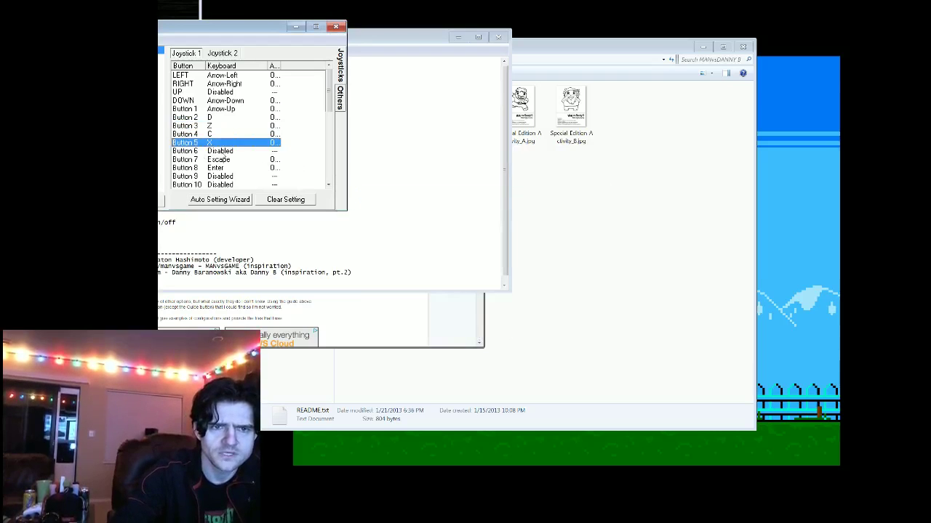